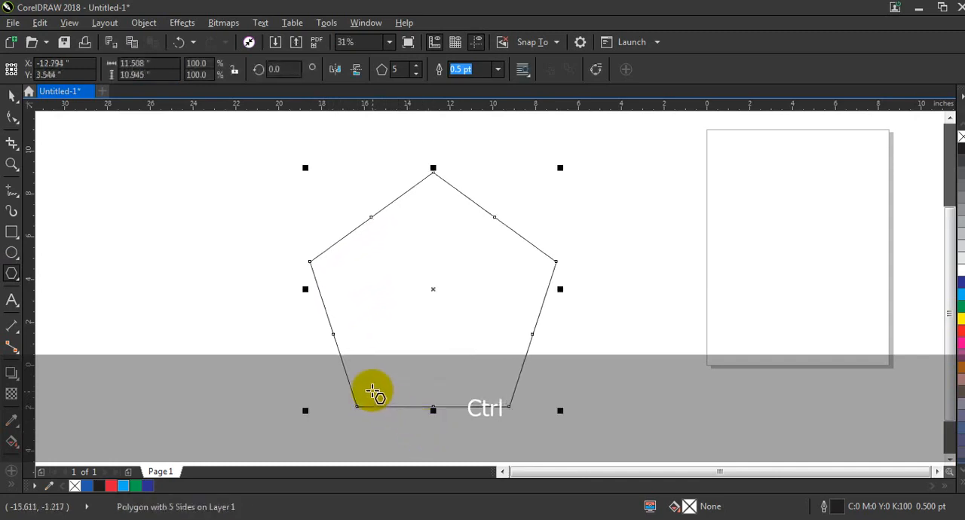
Step: Set the polygon's outline width to 4.0 pt and its number of sides to 6
click(498, 70)
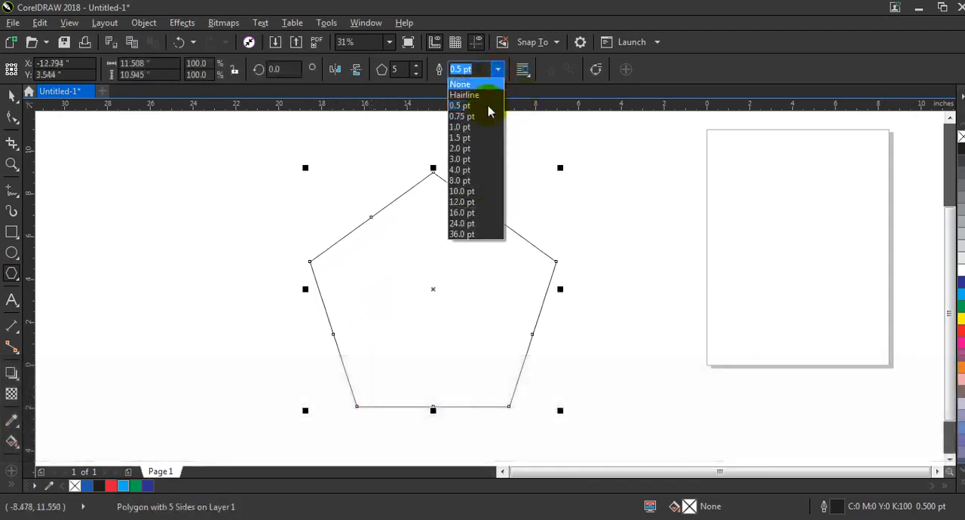
click(471, 172)
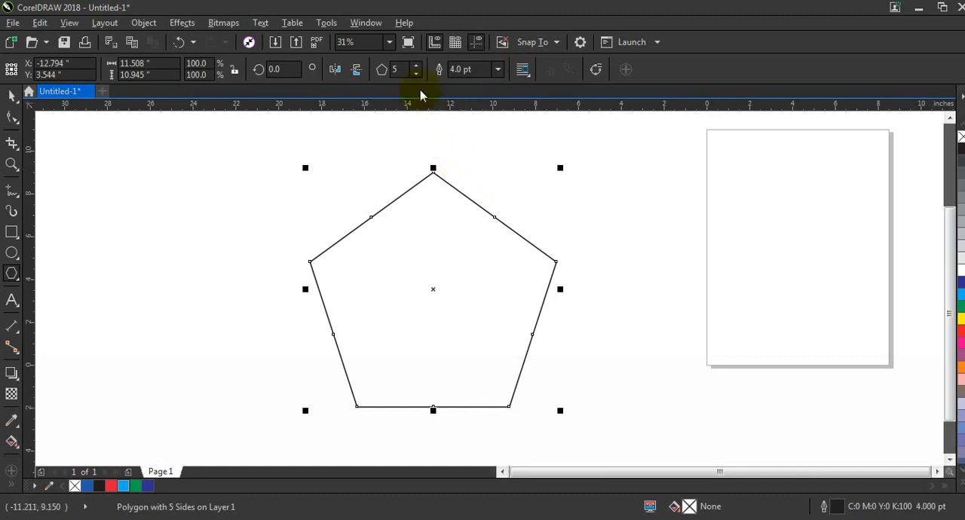
click(415, 65)
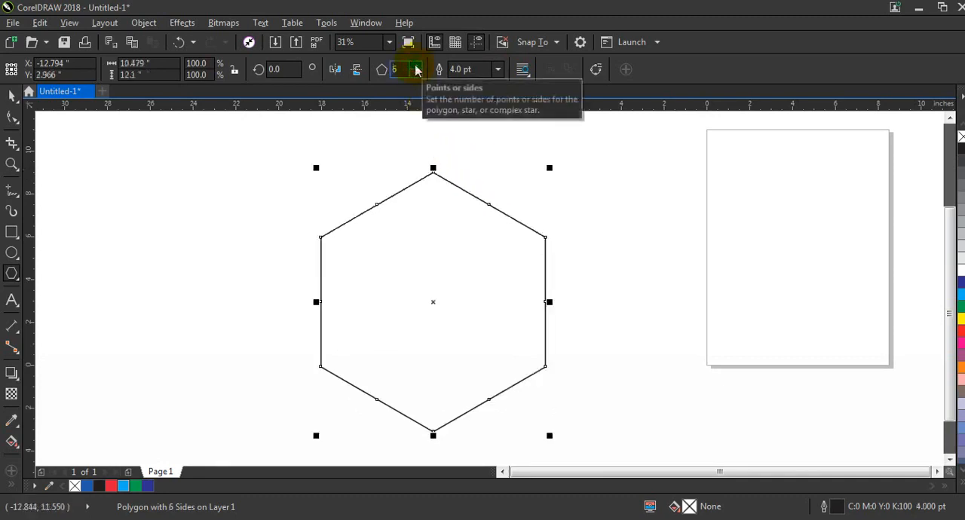
Step: Duplicate the hexagon in place and scale the copy about its centre to about 52%
click(9, 166)
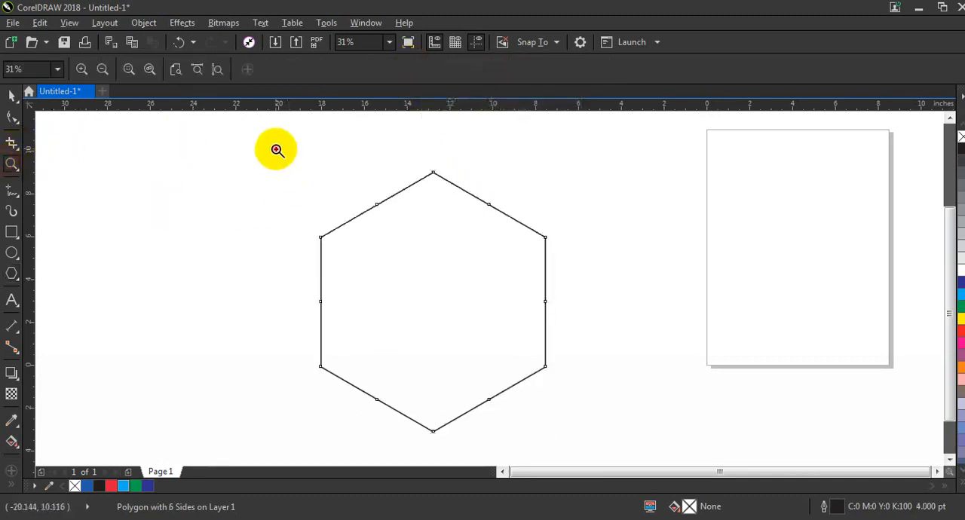
drag(276, 149, 617, 442)
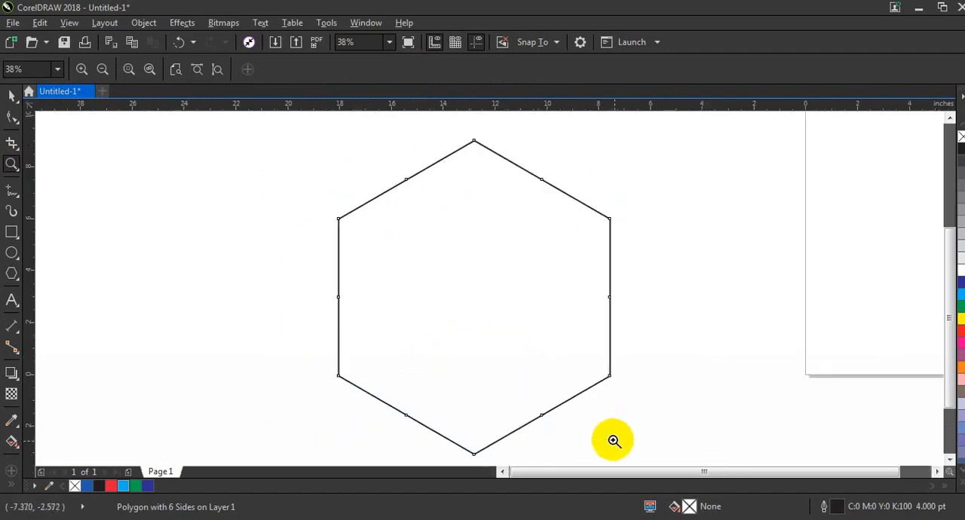
click(9, 96)
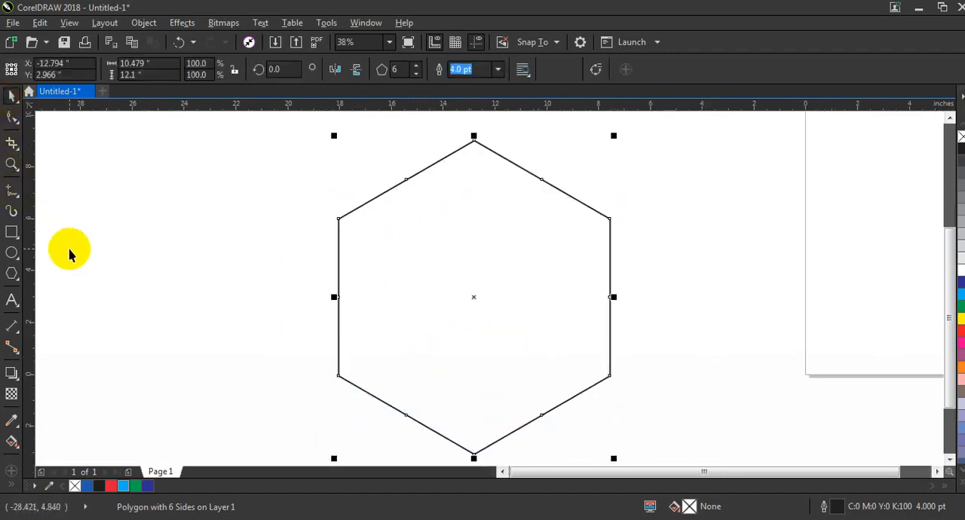
key(KP_Add)
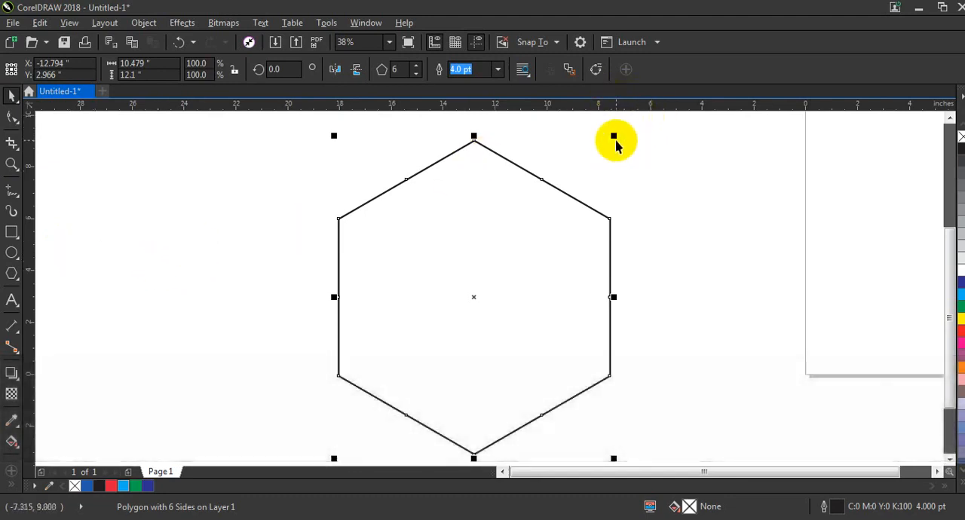
drag(615, 137, 575, 216)
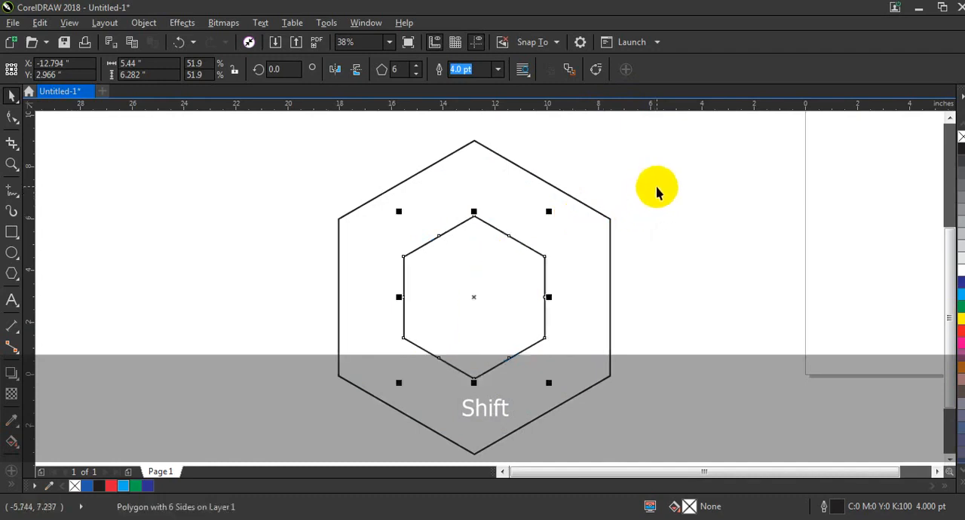
Step: Combine the two hexagons into one curve and fill it with black (C100 M100 Y100 K100)
shift+click(483, 151)
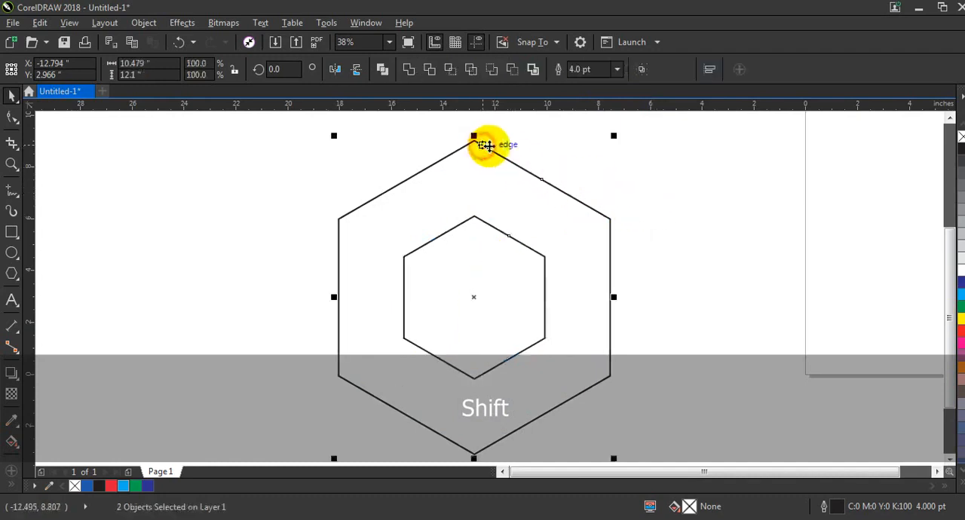
click(383, 70)
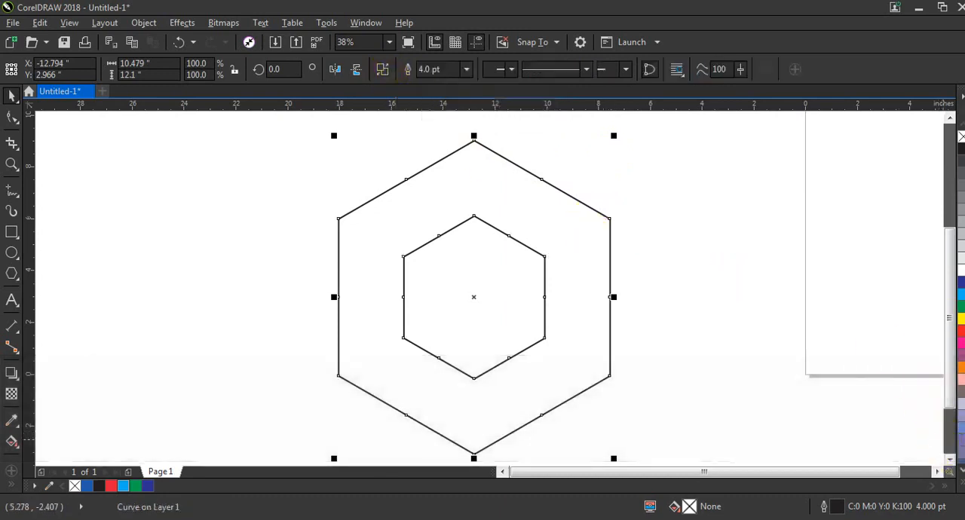
click(963, 483)
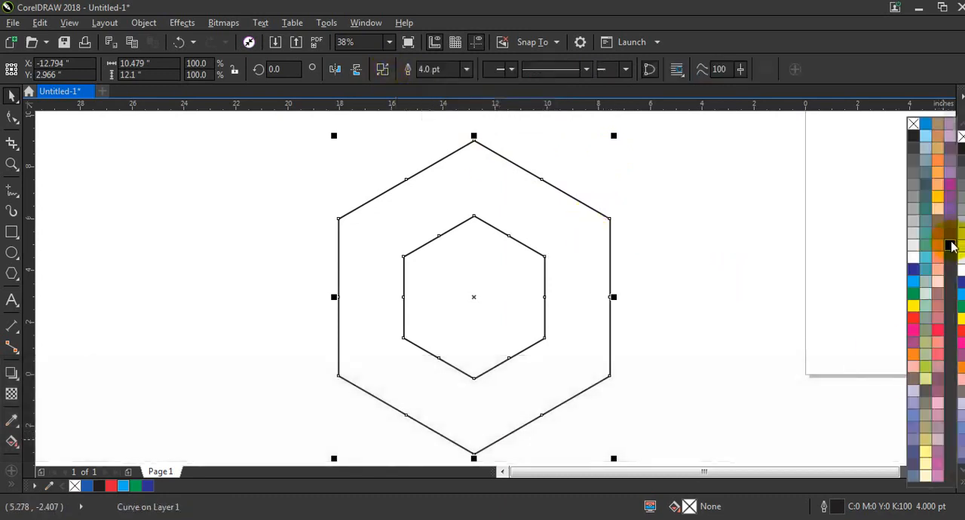
click(950, 245)
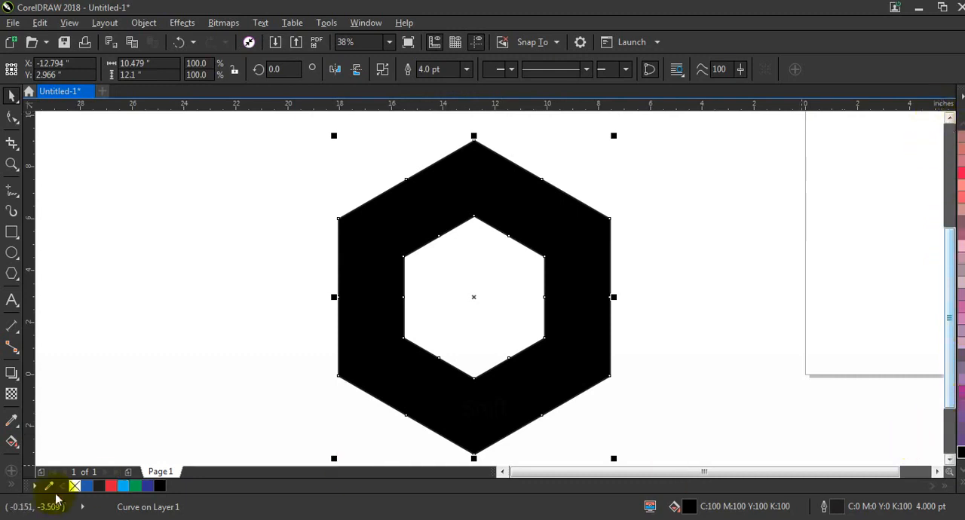
click(148, 337)
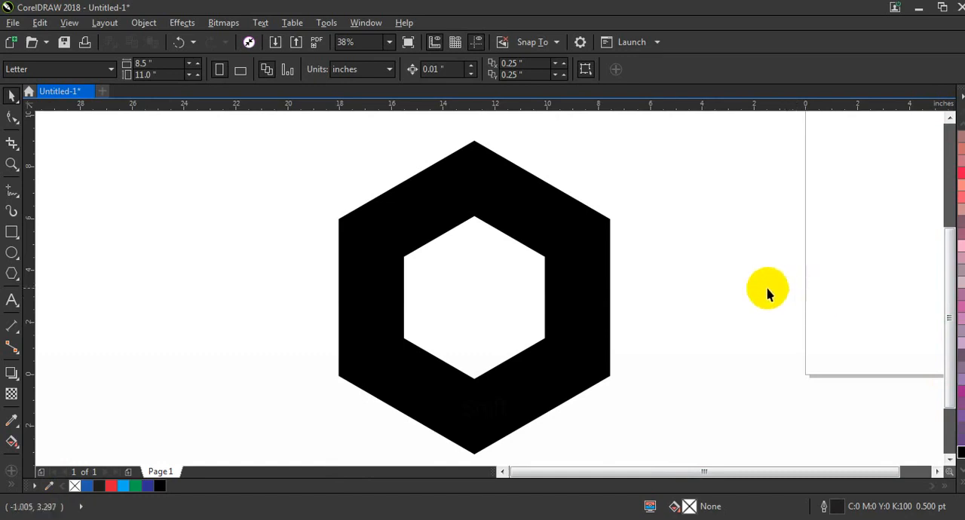
Step: Draw a closed triangle through the ring's outer top, inner top and inner upper-left corners, and fill it with 40% Black
click(13, 194)
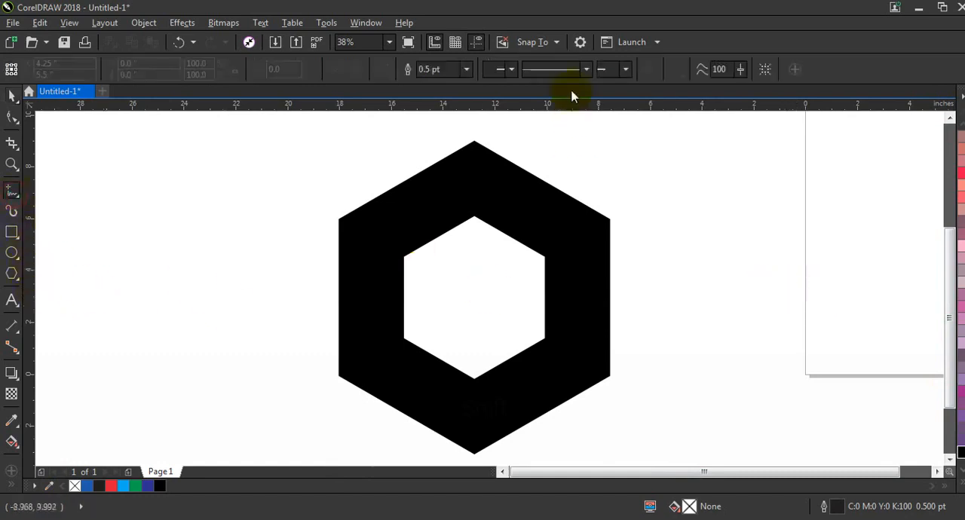
click(558, 43)
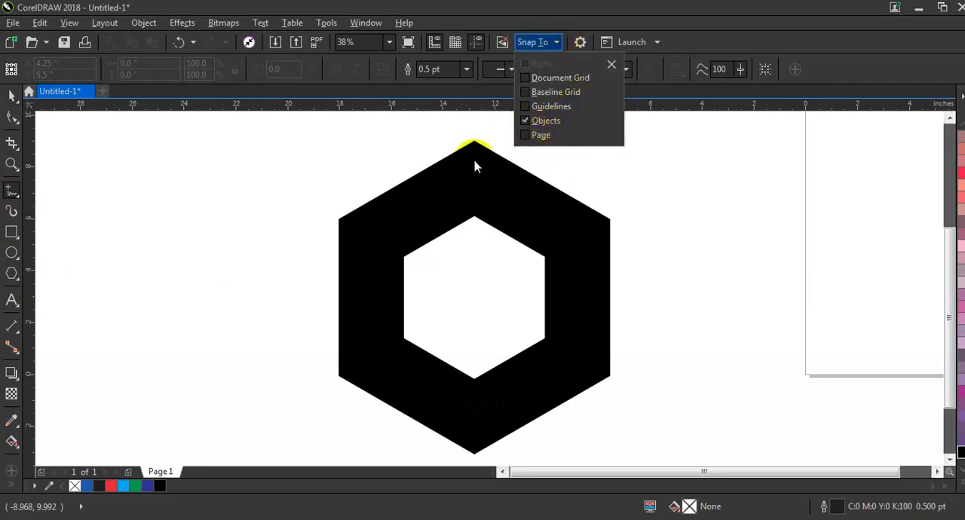
click(11, 164)
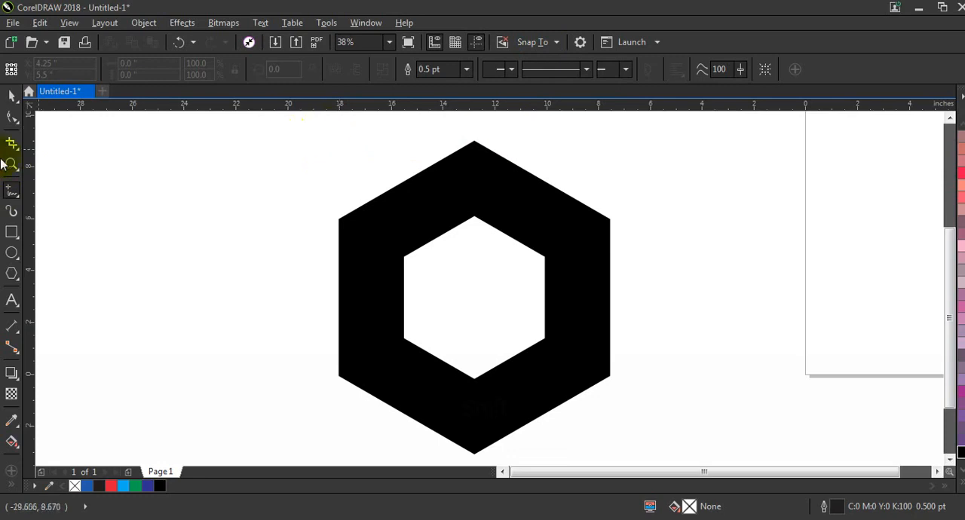
drag(291, 130, 718, 319)
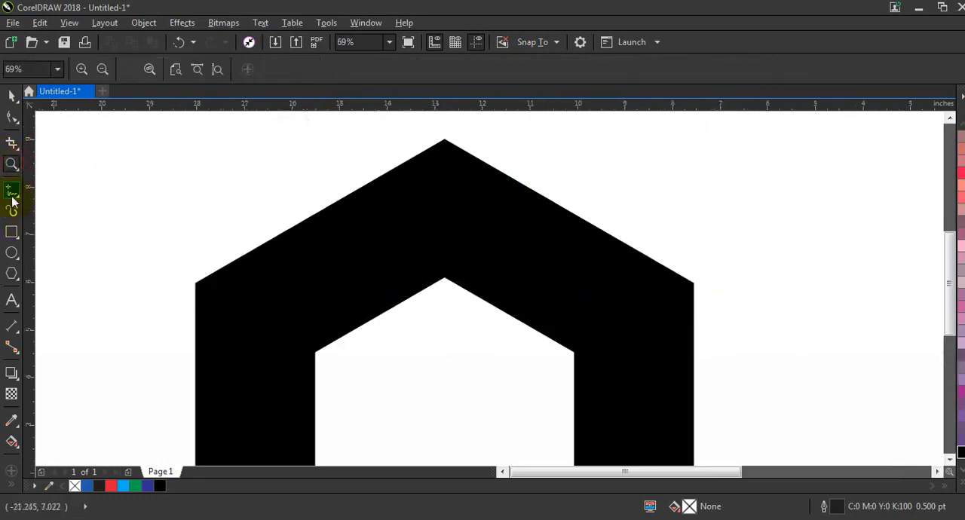
click(11, 190)
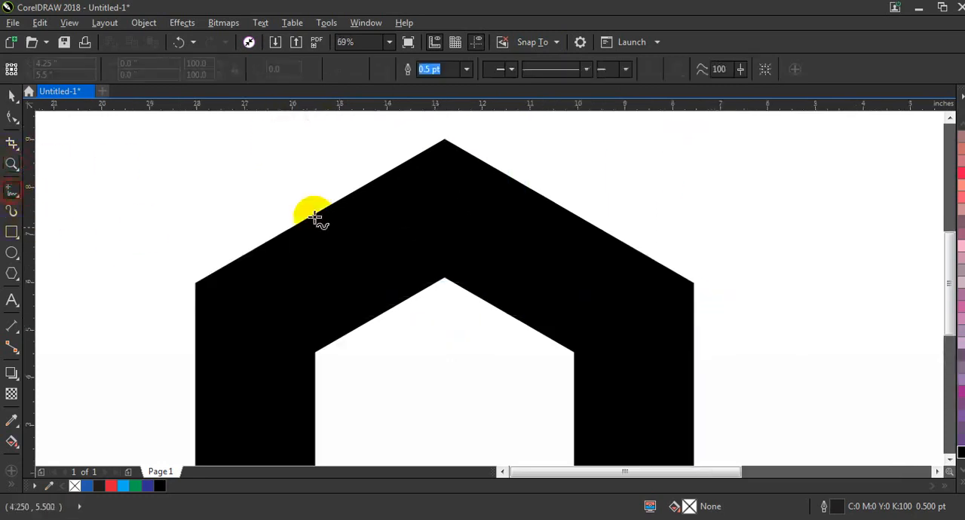
click(444, 142)
click(445, 277)
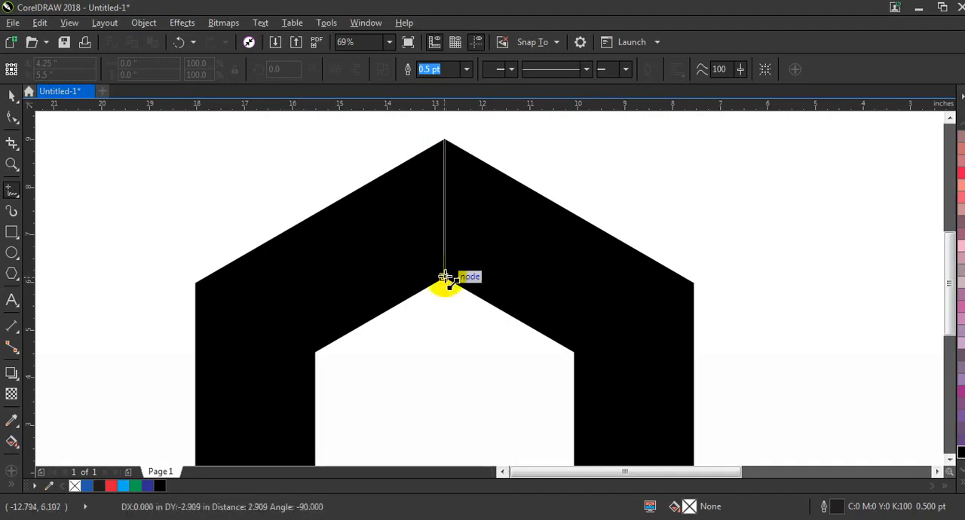
click(445, 277)
click(312, 351)
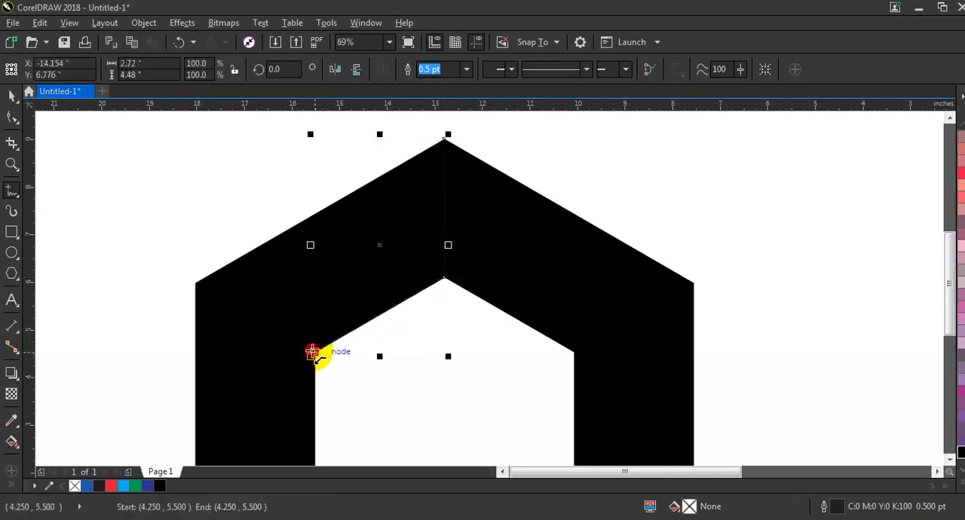
click(444, 138)
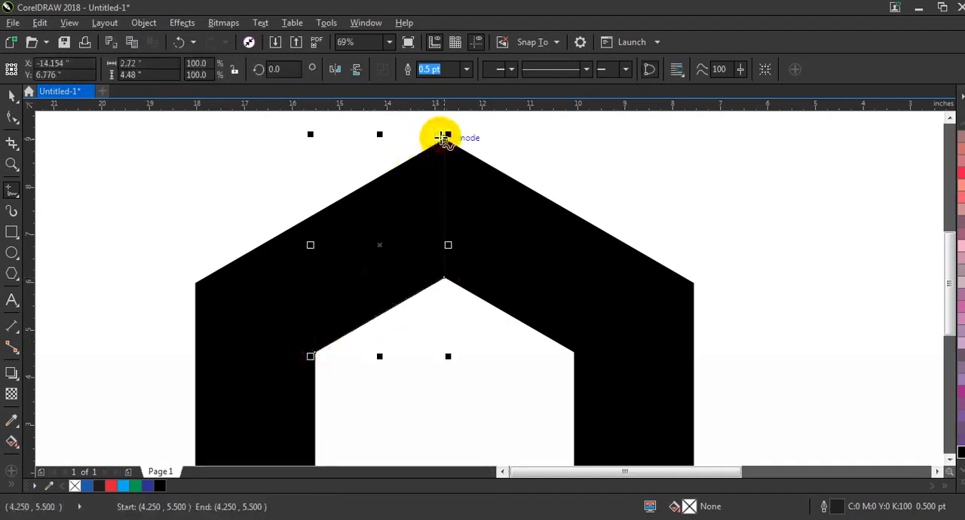
click(962, 485)
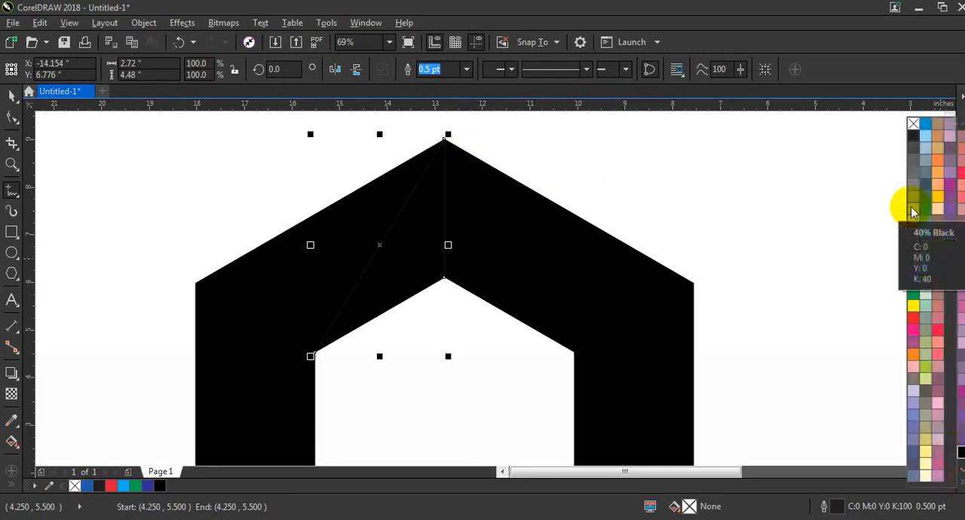
click(912, 213)
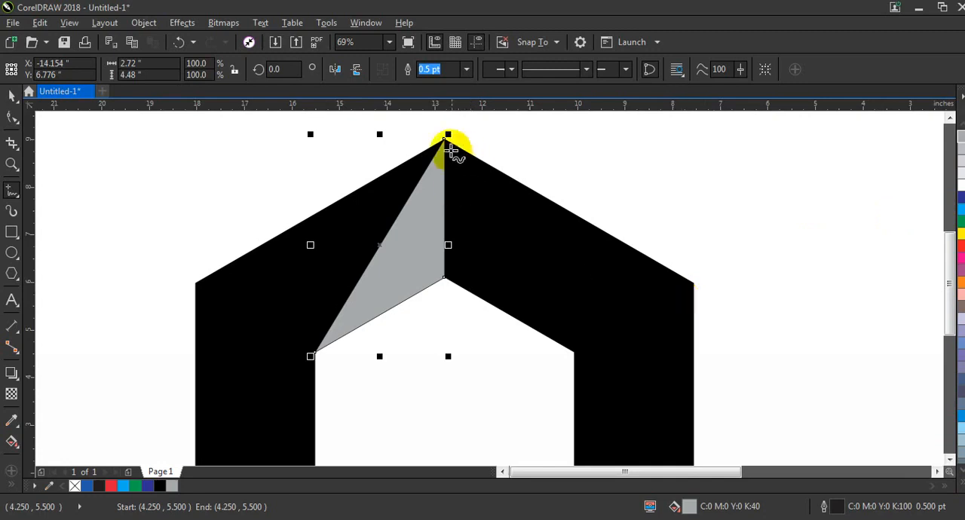
Step: Draw a closed triangle through the ring's outer top, outer upper-left and inner upper-left corners, and fill it dark red (C36 M97 Y96 K56)
mouse_move(447, 138)
mouse_down()
mouse_move(294, 241)
mouse_move(197, 285)
mouse_move(315, 351)
mouse_move(414, 209)
mouse_move(445, 140)
mouse_up()
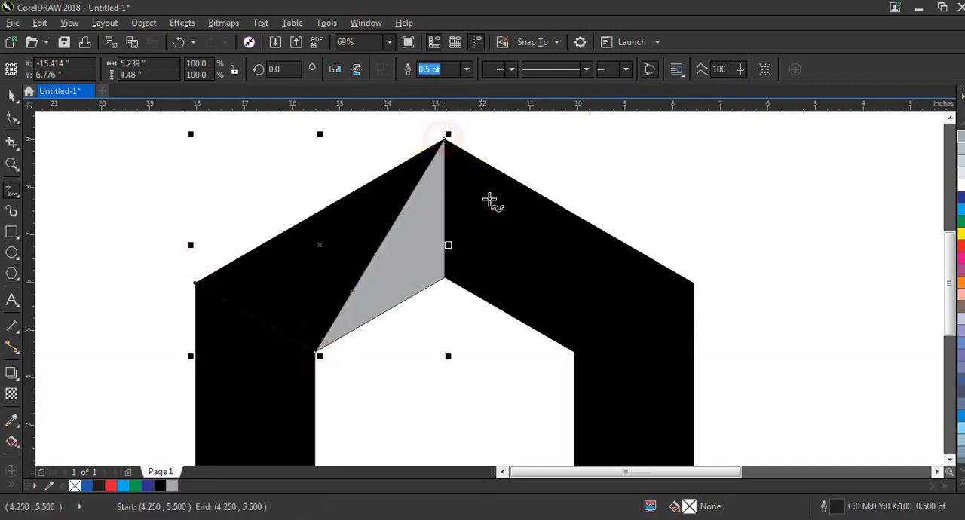
click(12, 96)
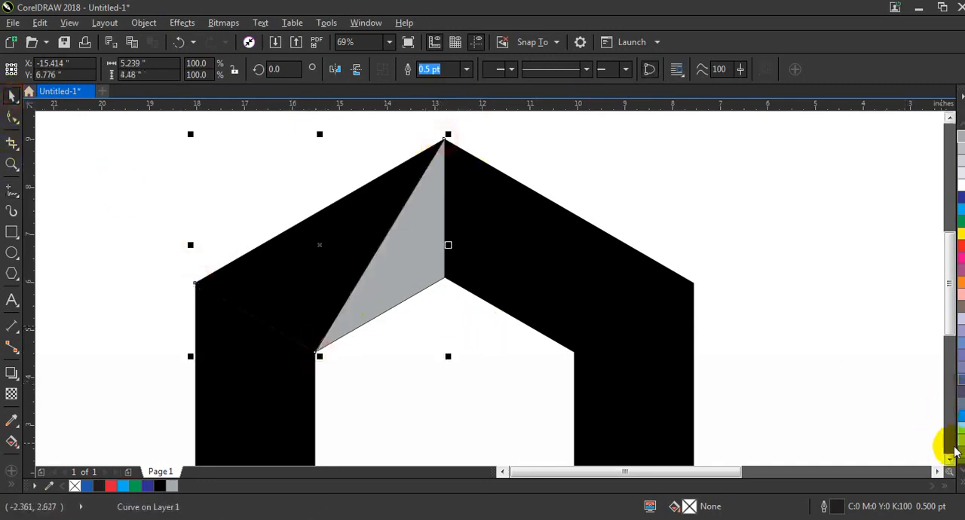
click(10, 484)
click(35, 454)
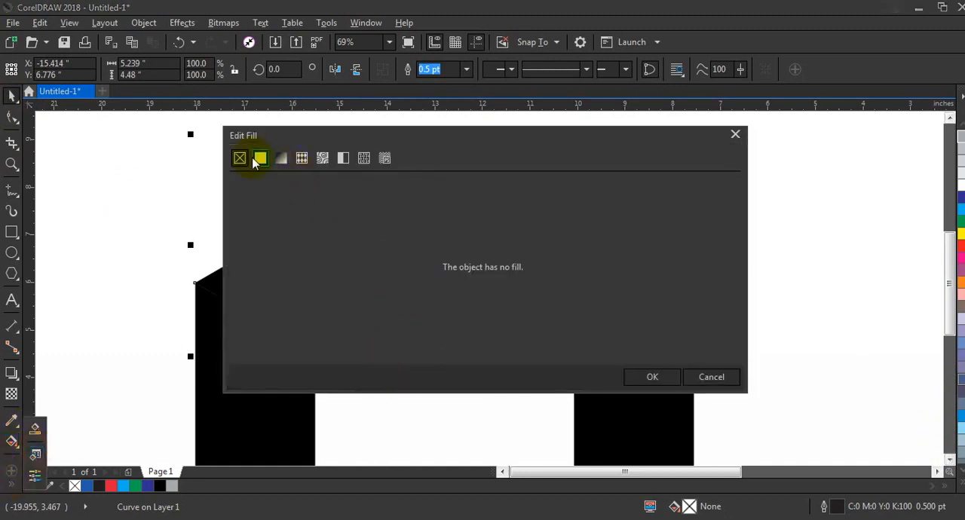
click(259, 158)
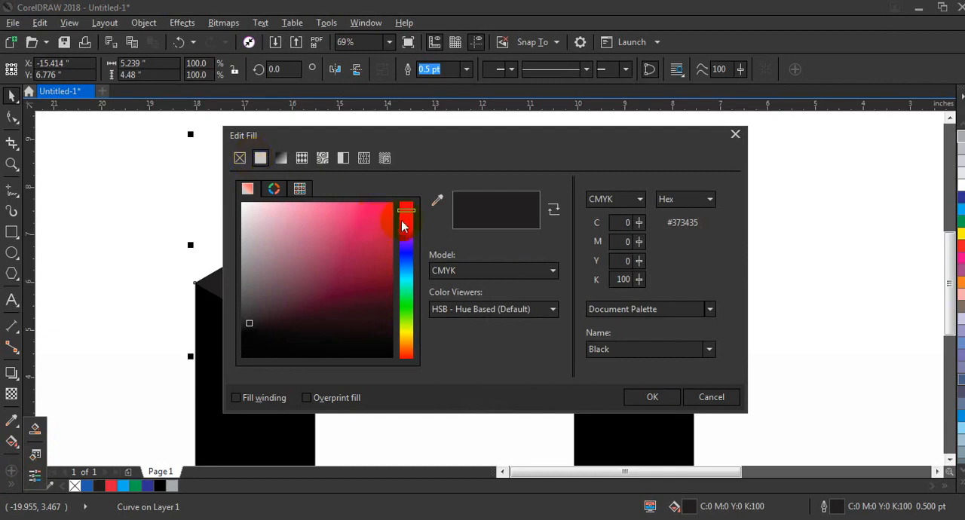
click(359, 278)
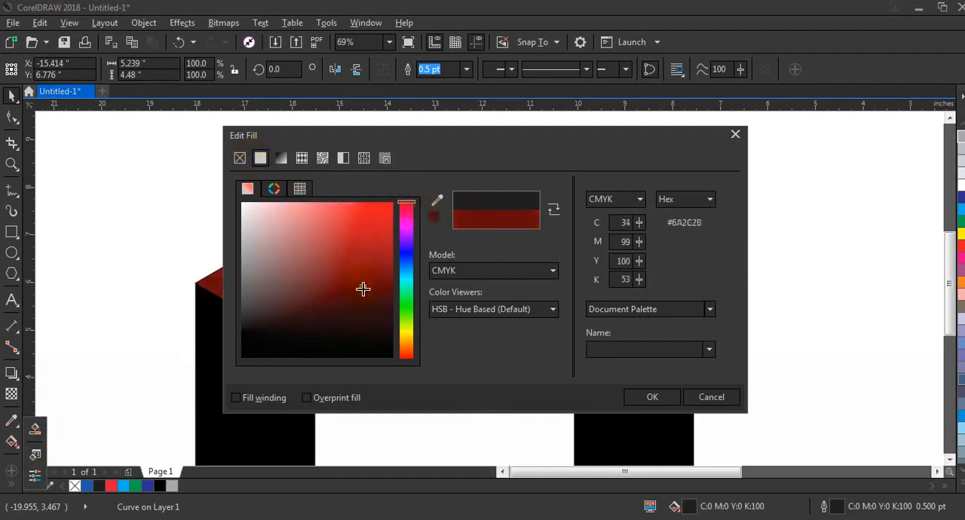
click(632, 397)
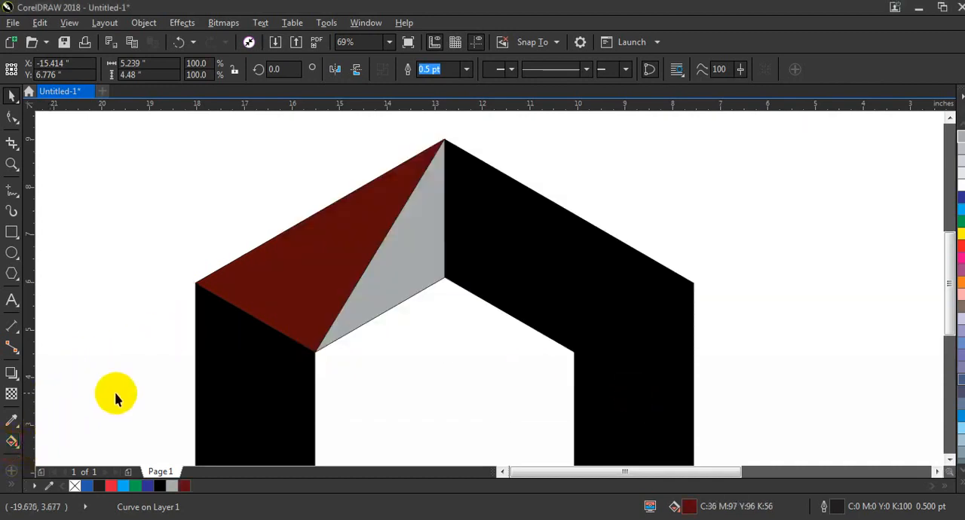
Step: Apply a linear fountain fill to the dark red triangle, running from dark red at the grey triangle's edge to orange toward the upper left
click(12, 443)
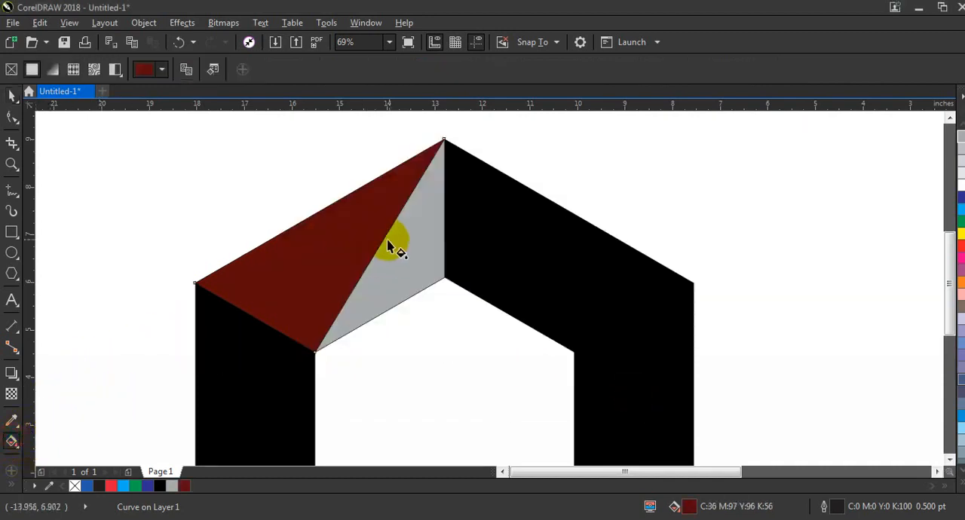
drag(383, 239, 271, 180)
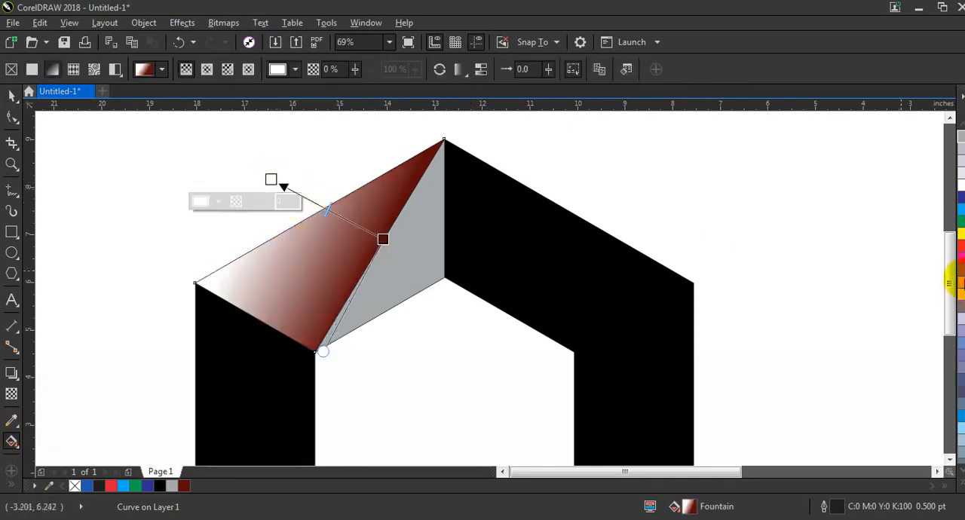
drag(962, 283, 263, 172)
drag(383, 239, 381, 246)
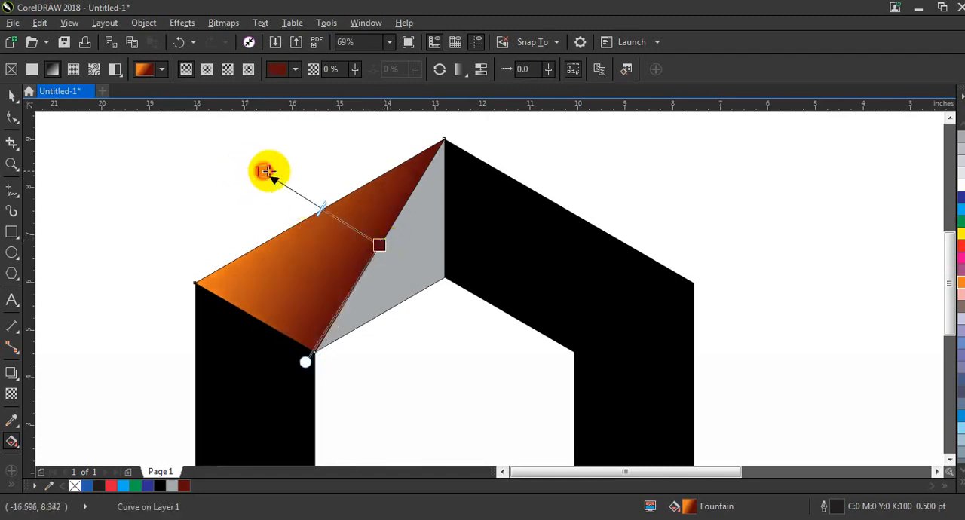
drag(264, 172, 280, 172)
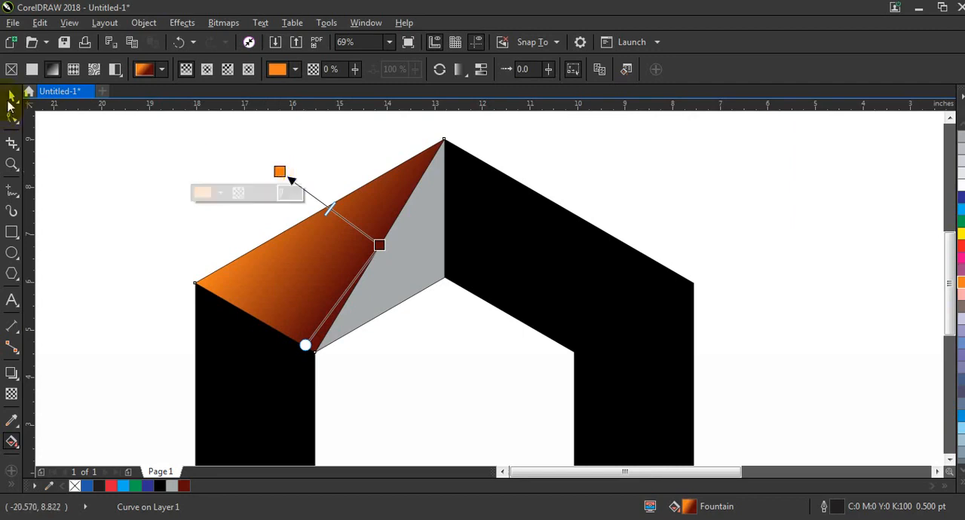
key(space)
click(101, 178)
Step: Fill the grey triangle with solid orange
click(407, 268)
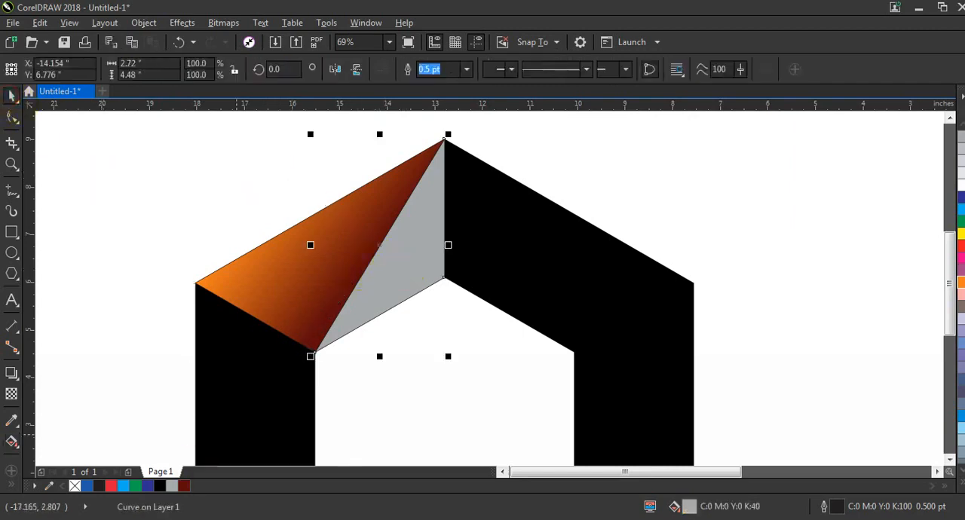
click(961, 283)
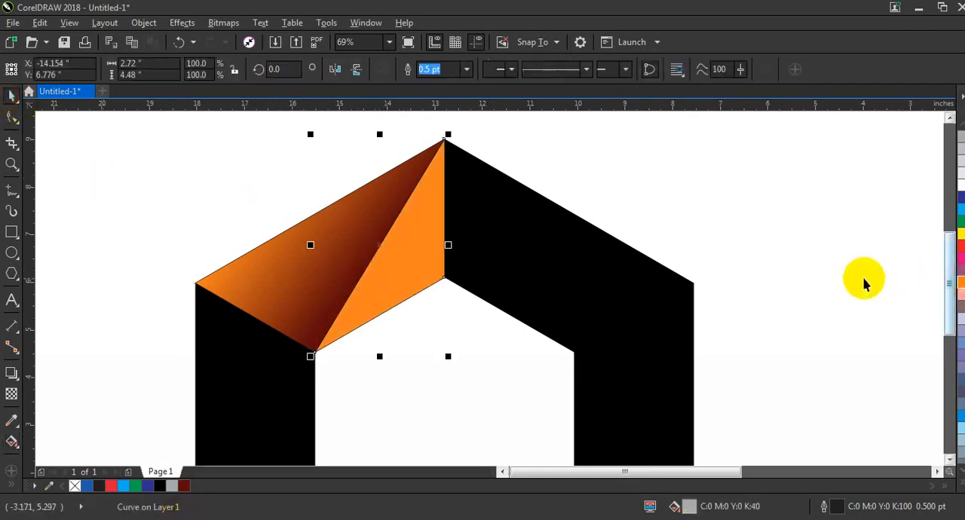
Step: Apply a linear fountain fill to the solid orange triangle, running from orange near the inner top corner to dark red at the diagonal
click(12, 443)
click(452, 284)
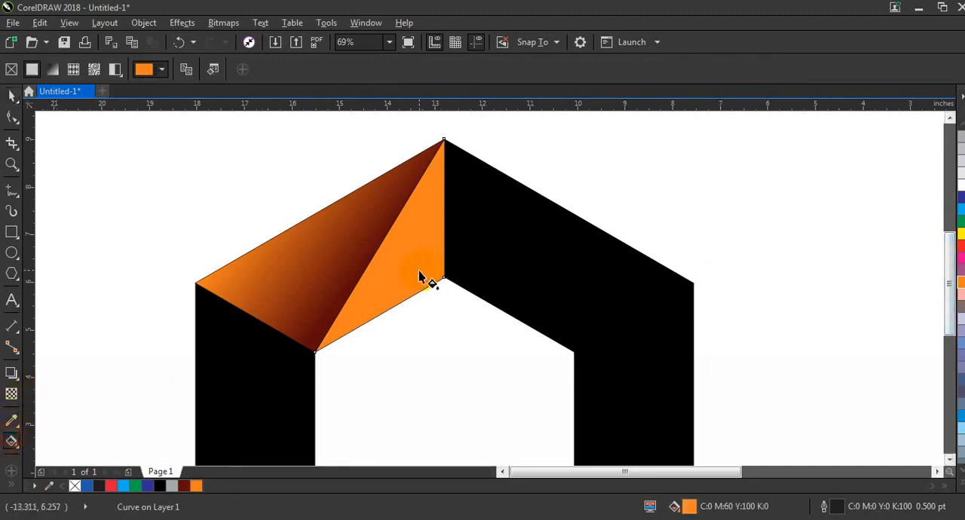
drag(424, 279, 366, 245)
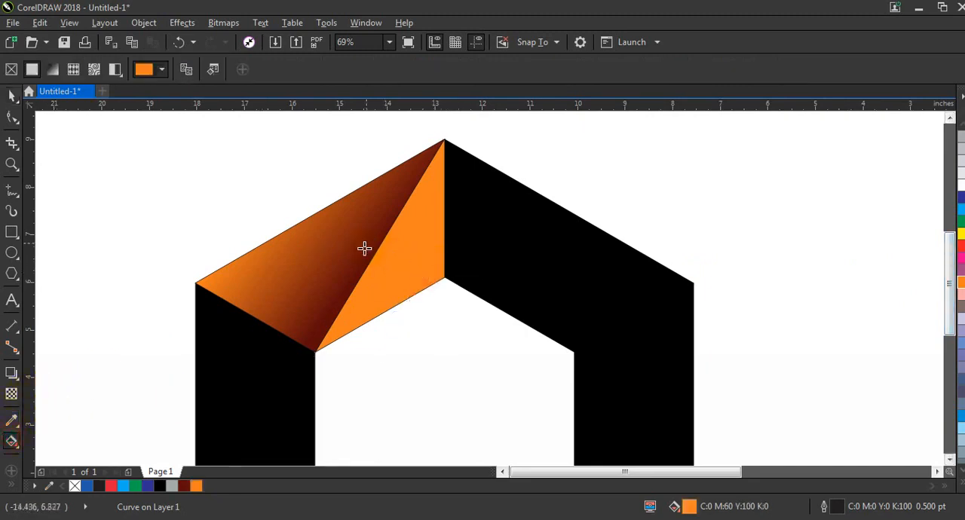
drag(183, 487, 359, 235)
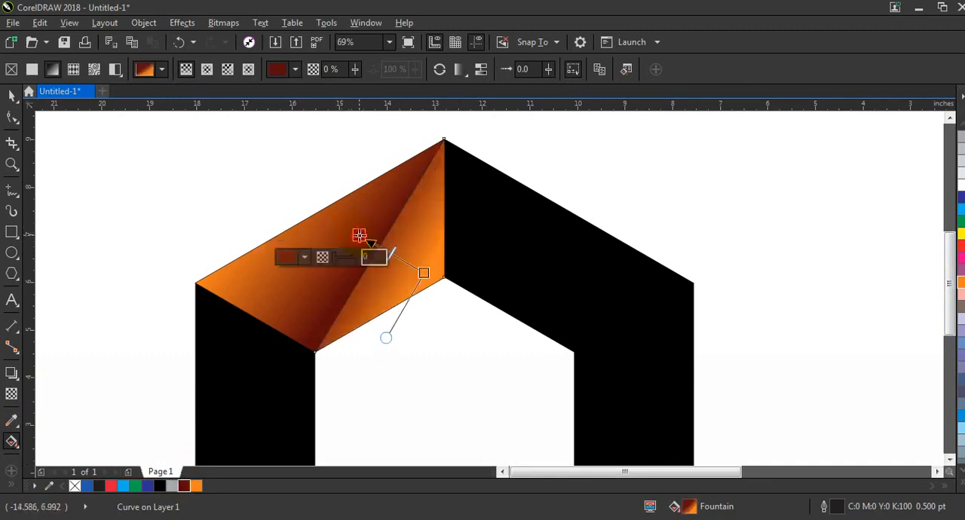
click(12, 97)
click(102, 188)
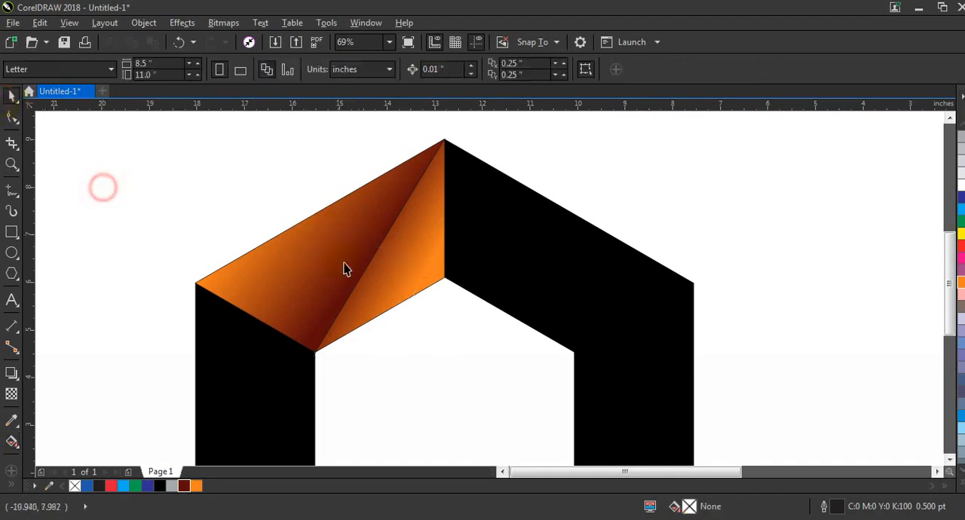
Step: Remove the outlines from both gradient triangles and mirror a copy of them horizontally onto the ring's upper-right side
click(342, 262)
shift+click(426, 253)
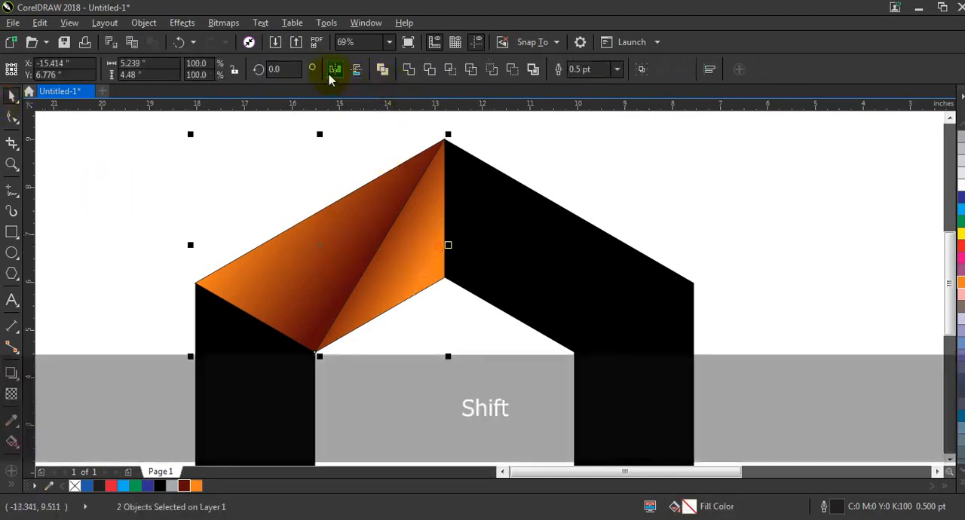
right_click(75, 486)
drag(190, 245, 583, 284)
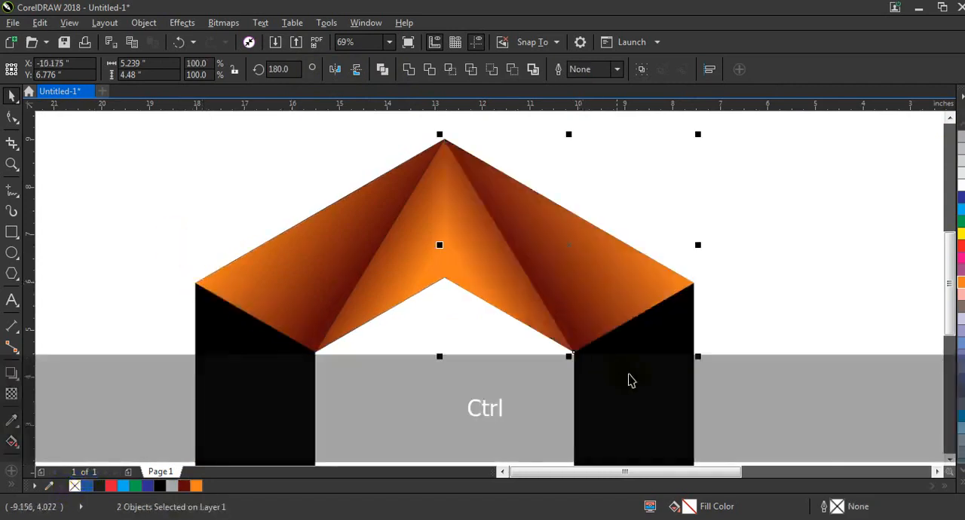
click(739, 315)
Step: Redirect the mirrored inner triangle's fountain fill so it runs from orange at the diagonal to dark red at the inner top corner
click(504, 301)
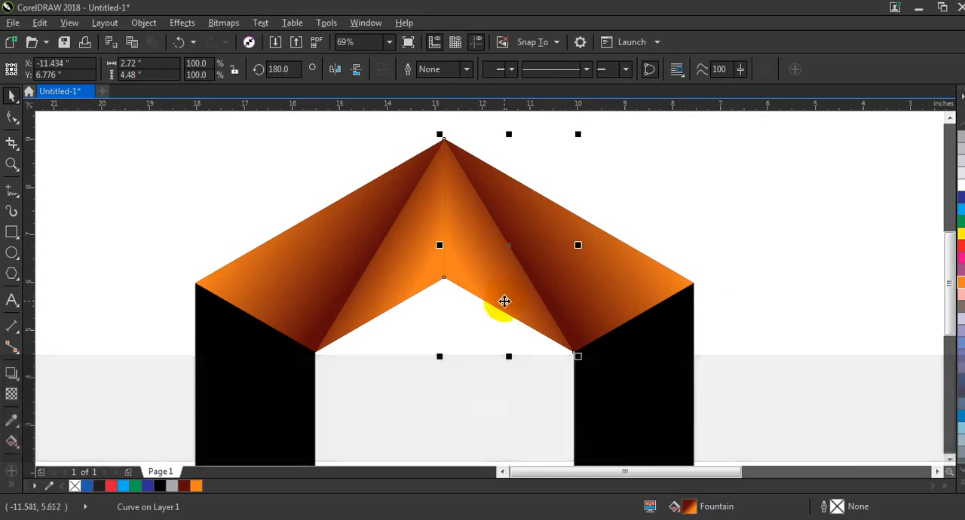
click(11, 442)
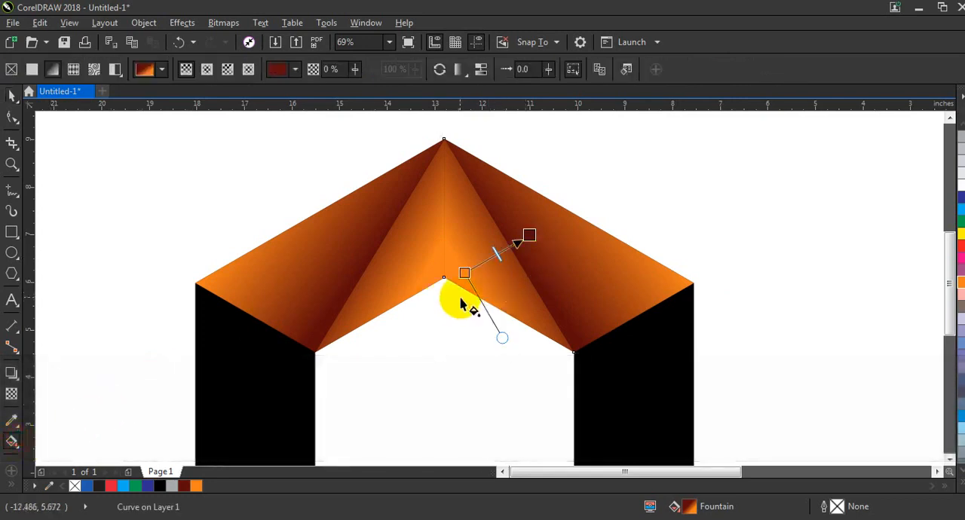
mouse_move(461, 296)
mouse_down()
mouse_move(543, 266)
mouse_move(450, 281)
mouse_up()
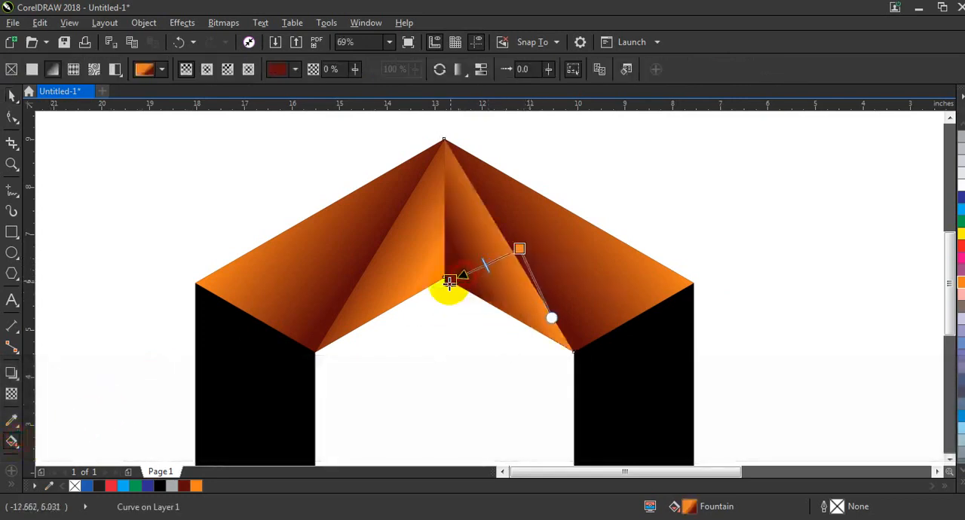
drag(521, 249, 549, 236)
Step: Reverse the mirrored outer triangle's fountain fill so it runs from dark red at the outer upper-right corner to orange at the diagonal
click(600, 245)
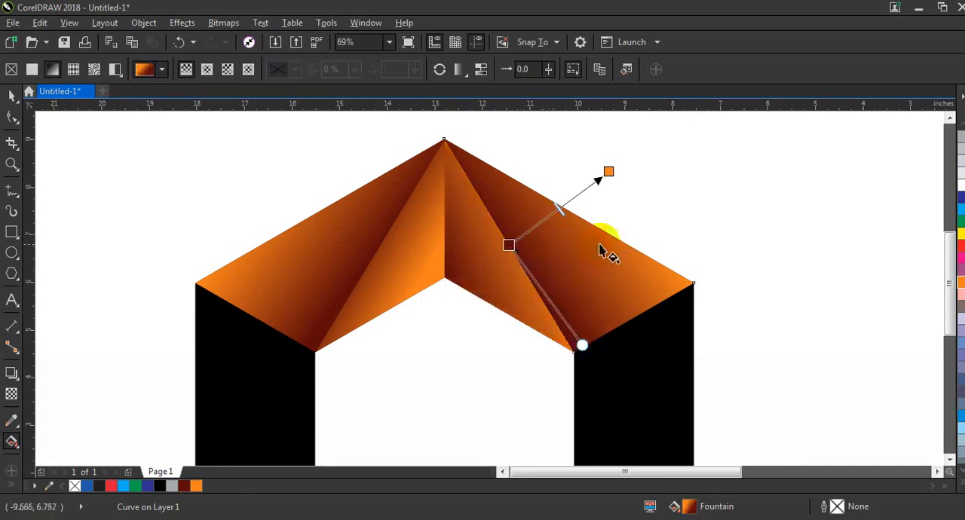
drag(638, 234, 546, 266)
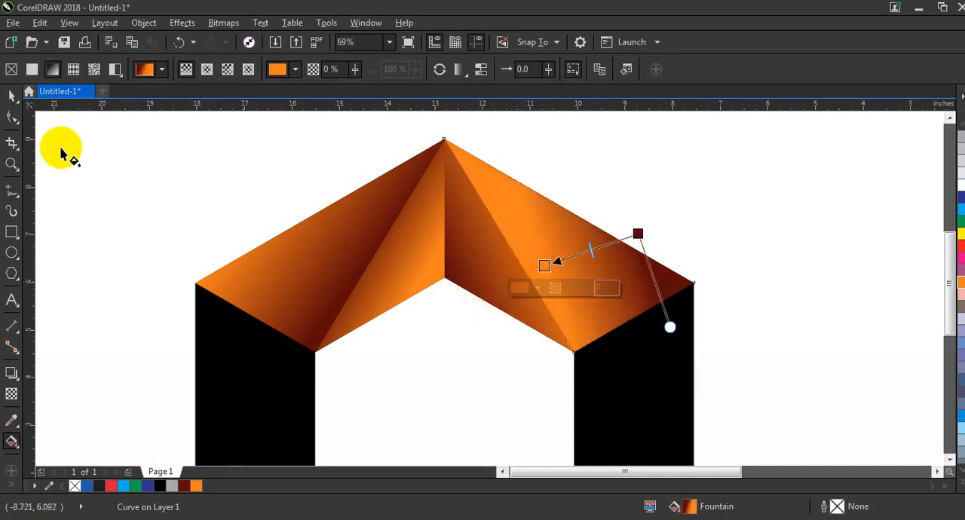
click(12, 96)
click(234, 209)
Step: Duplicate the four gradient triangles and flip the copy vertically onto the ring's bottom sides
key(F3)
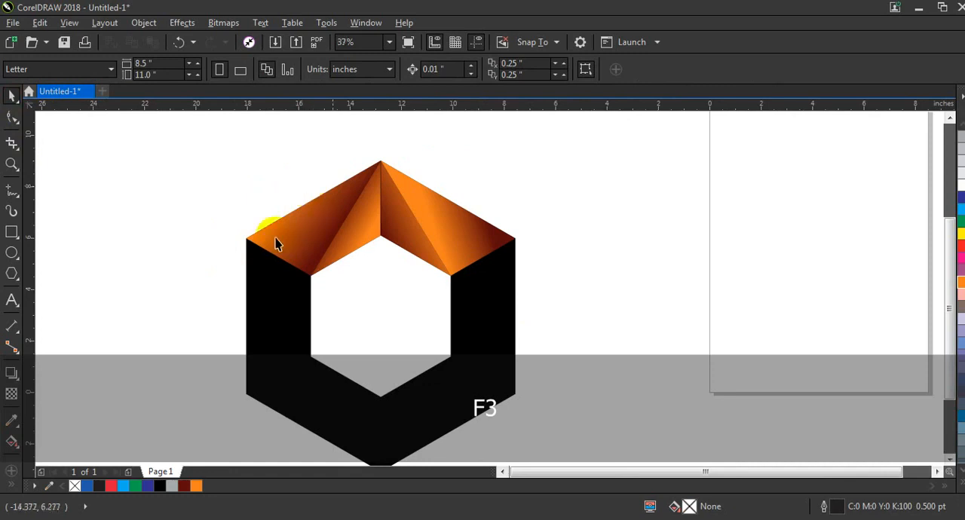
key(F3)
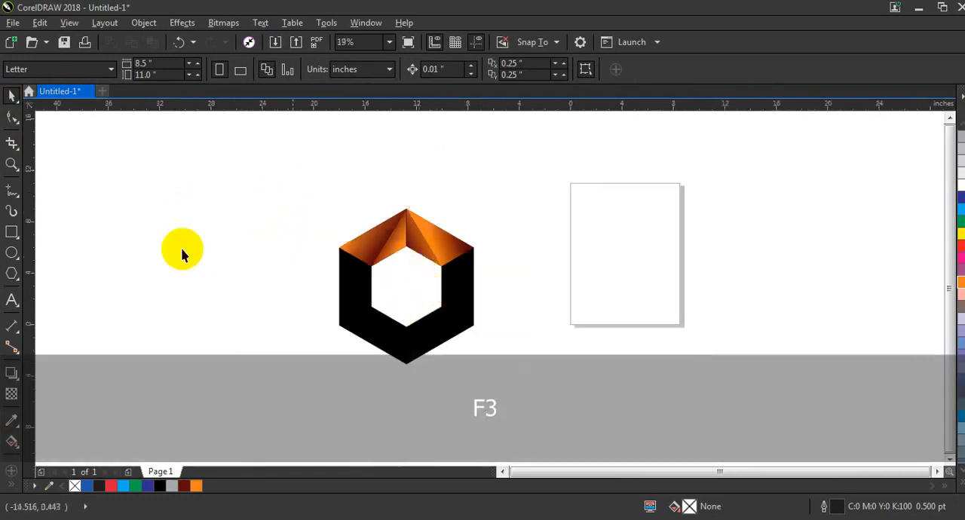
click(13, 165)
drag(286, 174, 626, 395)
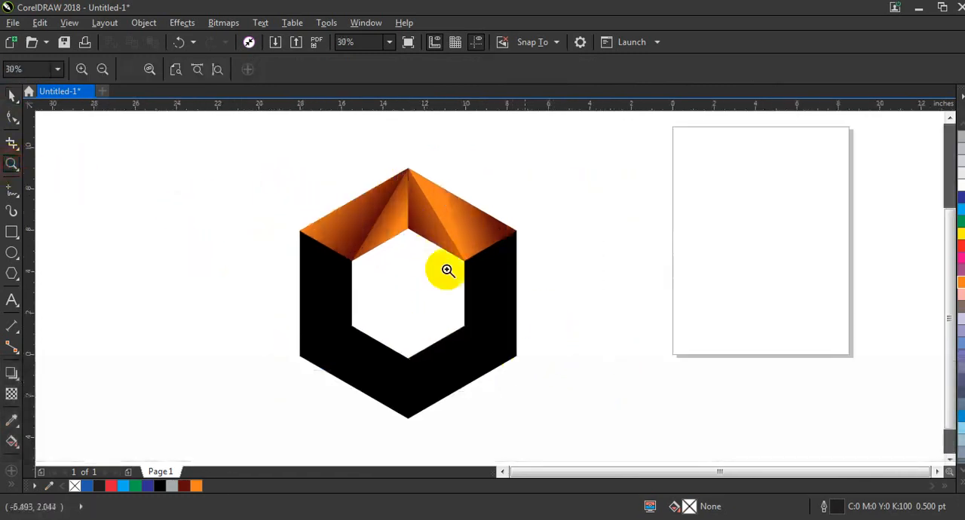
click(12, 96)
drag(240, 154, 558, 281)
key(KP_Add)
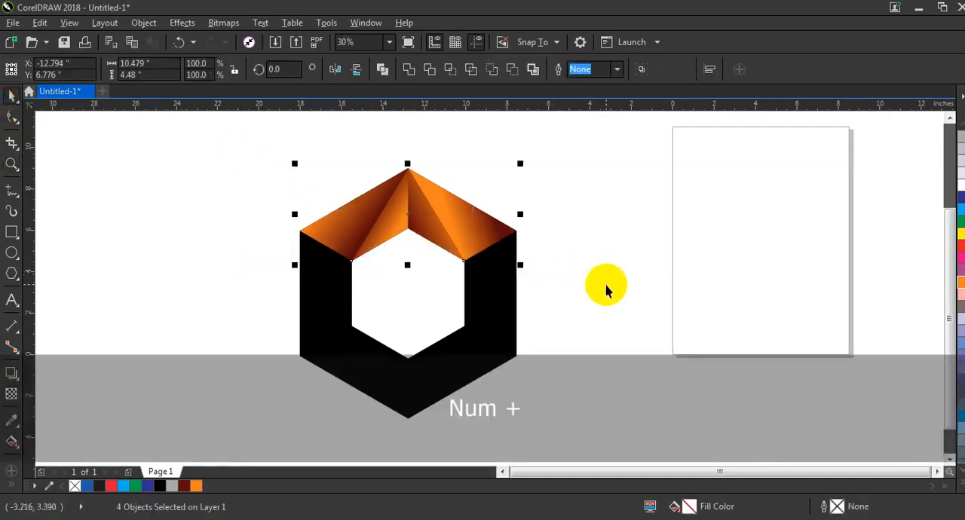
drag(407, 163, 465, 352)
Step: Move the flipped triangles straight down slightly to line up with the ring's lower outer edges, and deselect them
key(shift+F2)
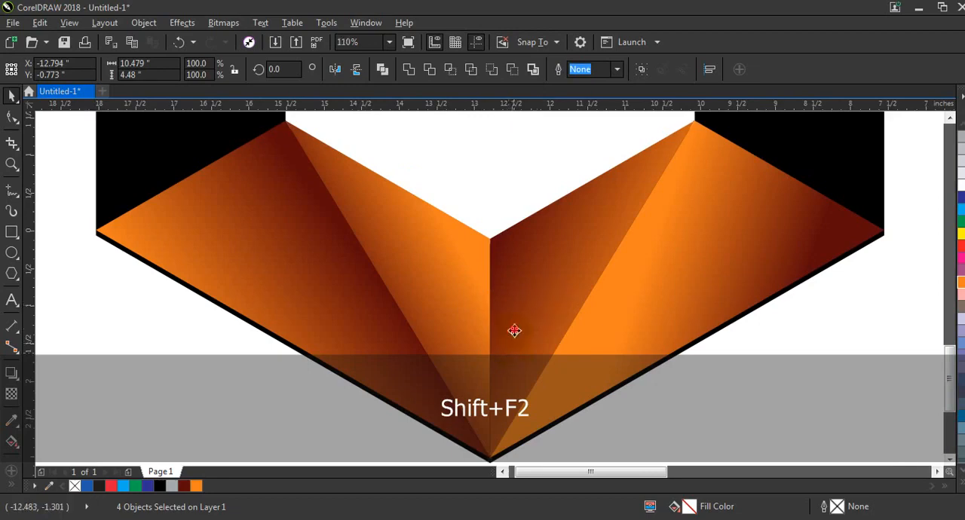
drag(513, 331, 515, 335)
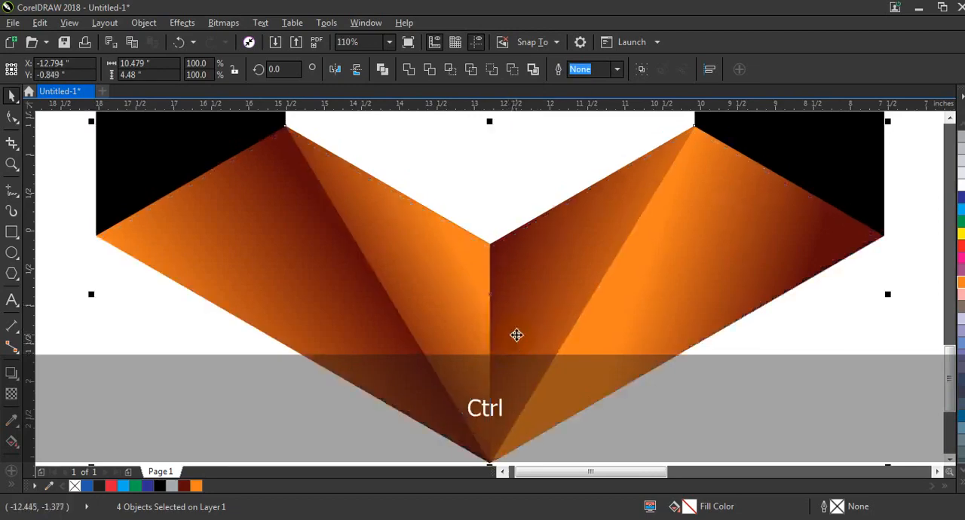
key(F3)
key(F3)
key(Escape)
drag(735, 400, 343, 159)
key(shift+F2)
key(Escape)
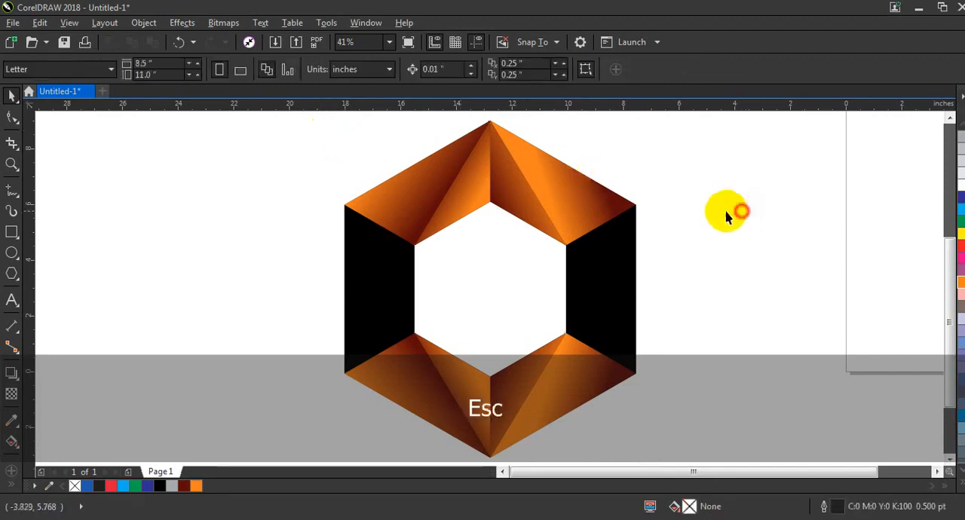
Step: Draw a closed triangle through the ring's inner upper-left, outer lower-left and outer upper-left corners, and fill it with 10% Black
click(11, 191)
click(415, 246)
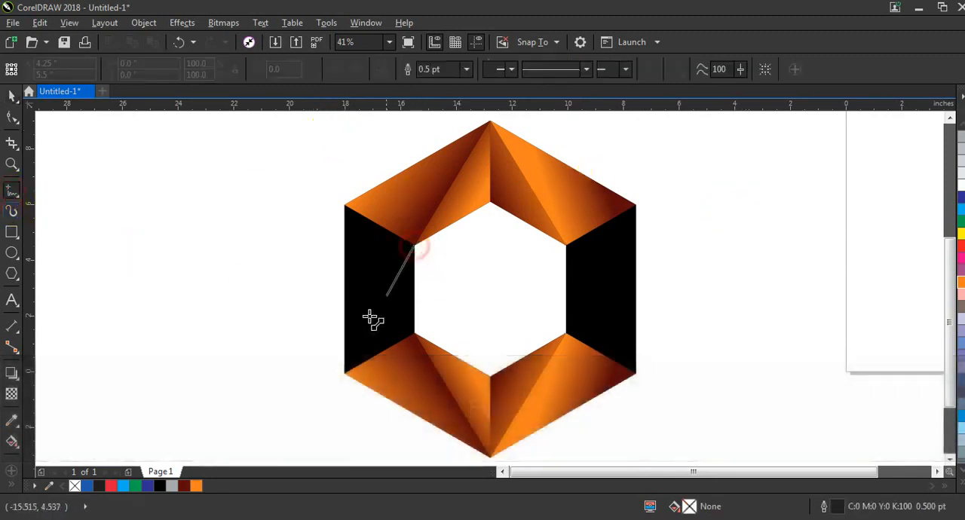
double_click(344, 372)
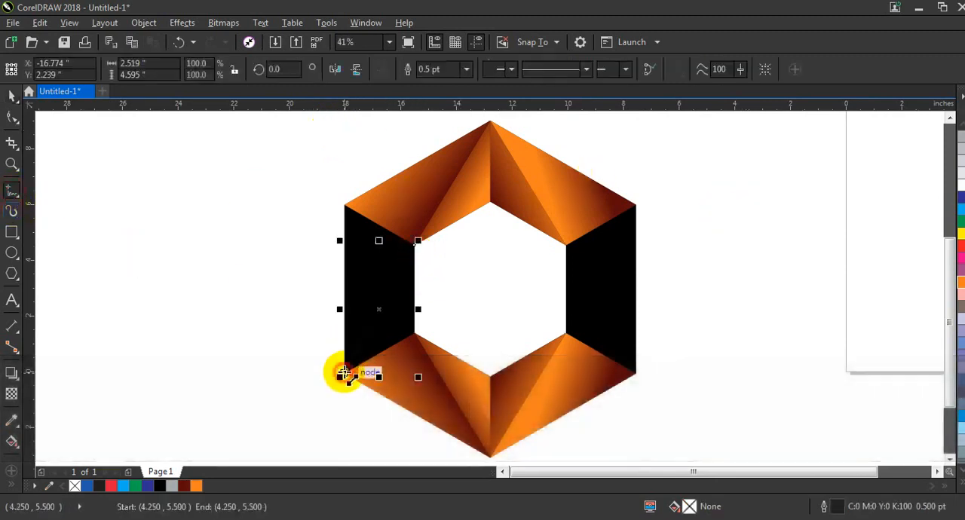
double_click(345, 205)
click(415, 246)
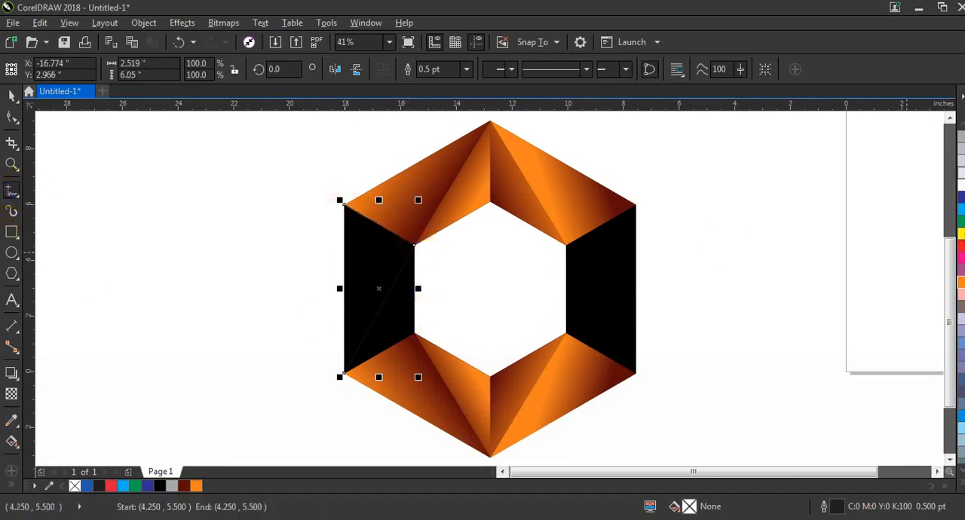
click(961, 178)
Step: Draw a closed triangle through the inner upper-left, inner lower-left and outer lower-left corners, and fill it dark red (C36 M97 Y96 K56)
click(12, 164)
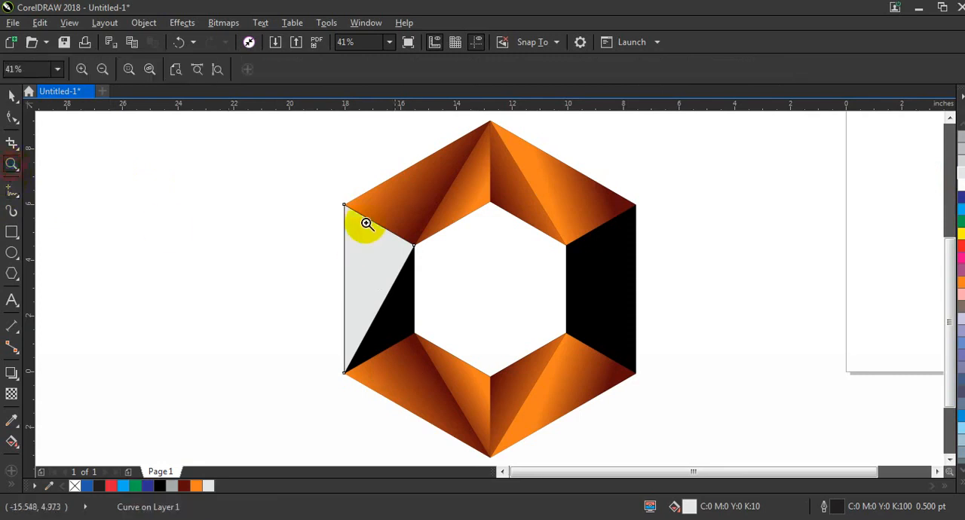
drag(293, 187, 732, 409)
click(9, 193)
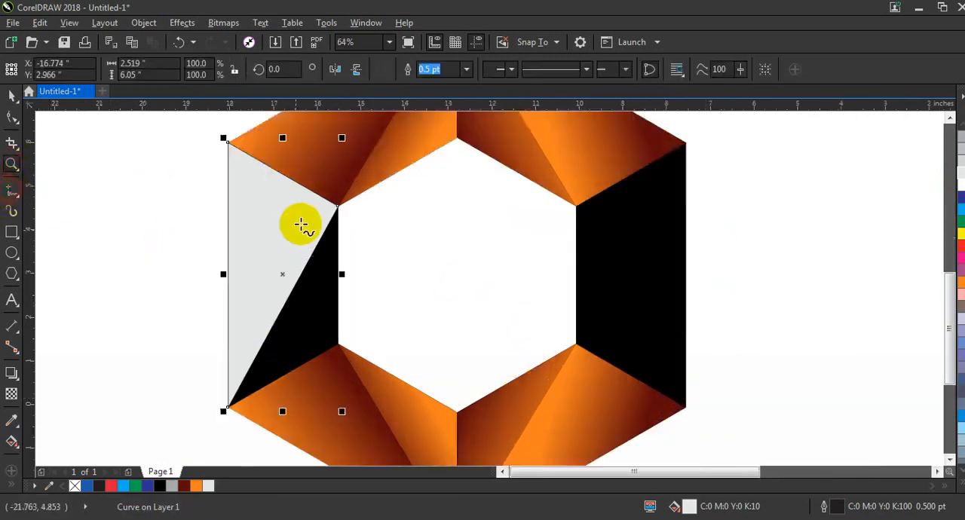
drag(338, 205, 338, 348)
click(226, 409)
key(F10)
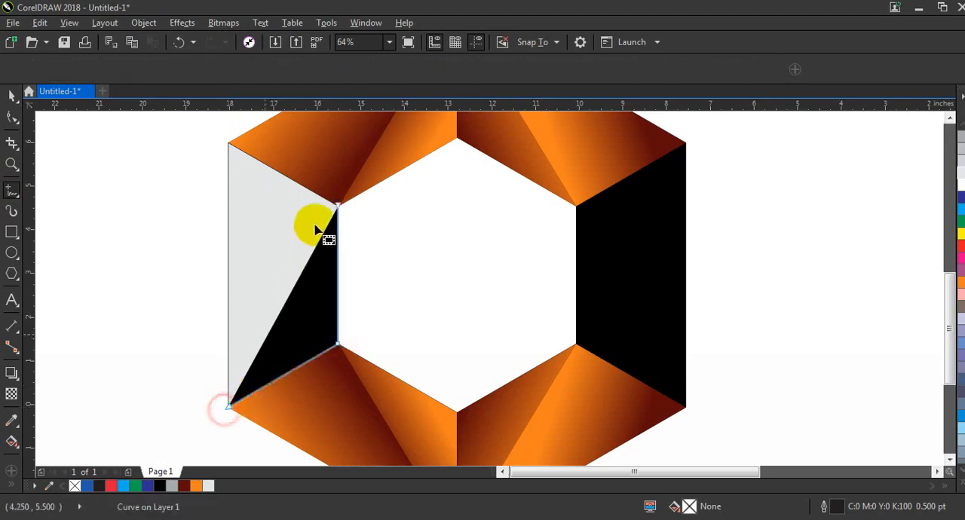
click(10, 197)
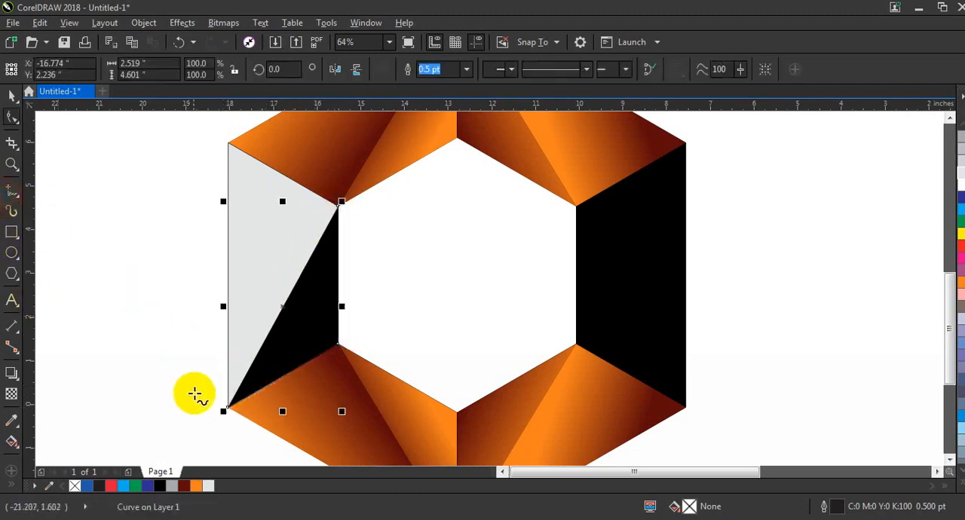
drag(226, 408, 341, 203)
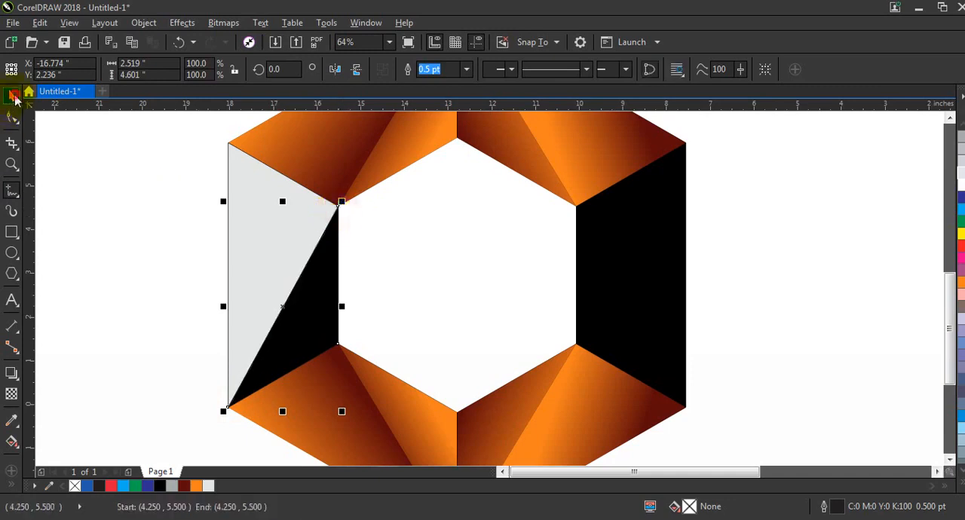
click(13, 95)
click(183, 487)
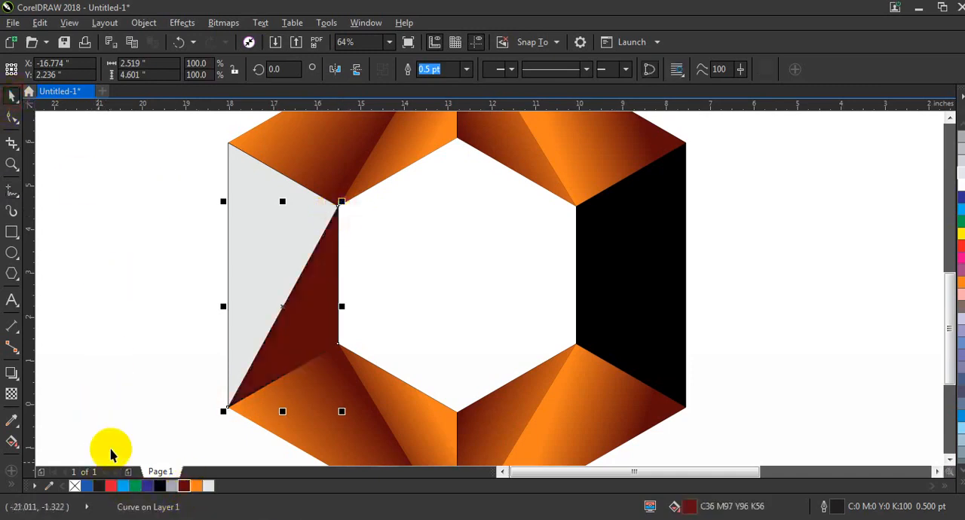
Step: Apply a linear fountain fill to the new dark red triangle, running from dark red beyond its inner vertical edge to orange toward the outer left
click(12, 442)
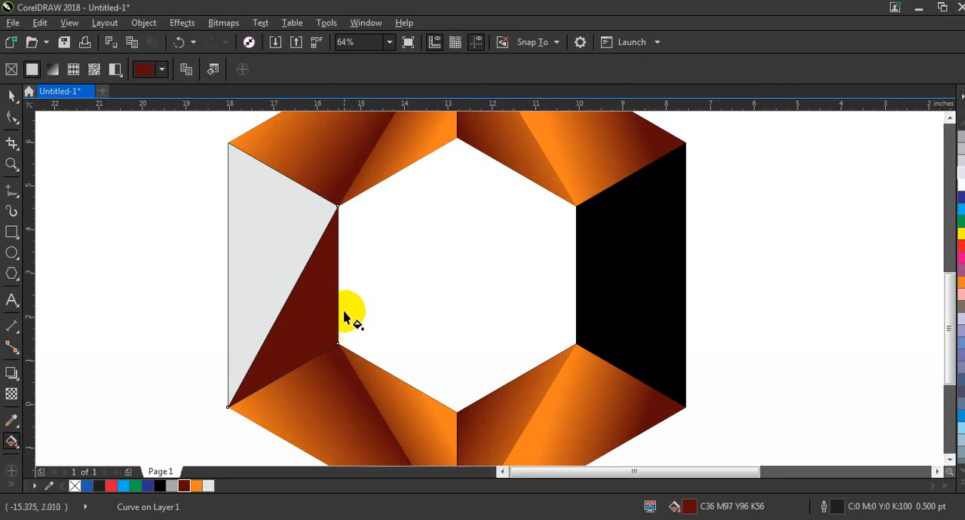
drag(343, 311, 229, 353)
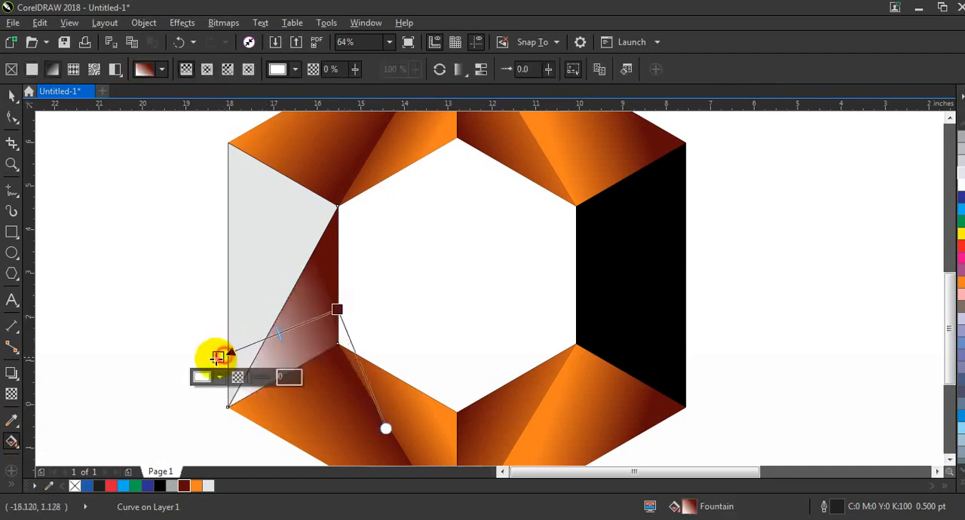
click(335, 310)
drag(337, 309, 405, 302)
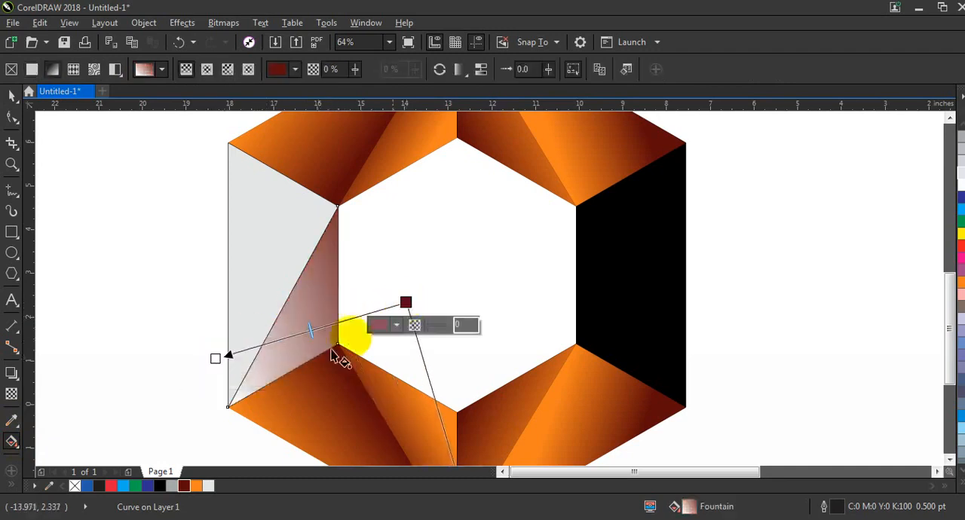
drag(196, 487, 216, 357)
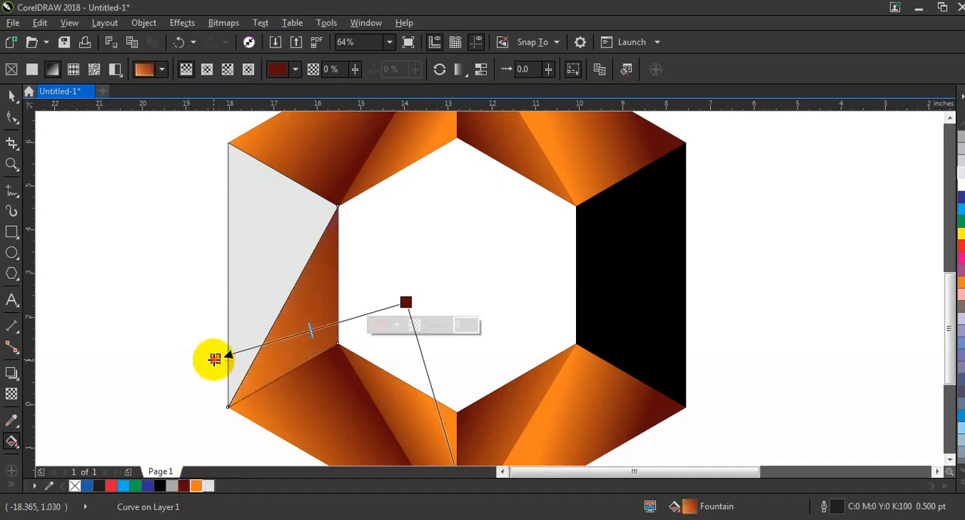
click(381, 305)
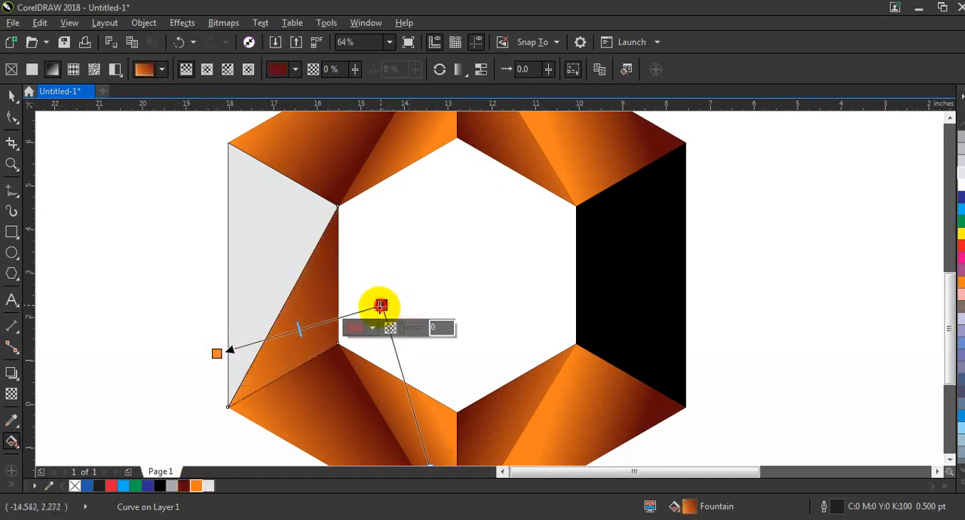
Step: Recolor the light grey triangle with a linear fountain fill from dark red (C36 M97 Y96 K56) at its outer left edge to orange at the diagonal
click(11, 98)
click(259, 246)
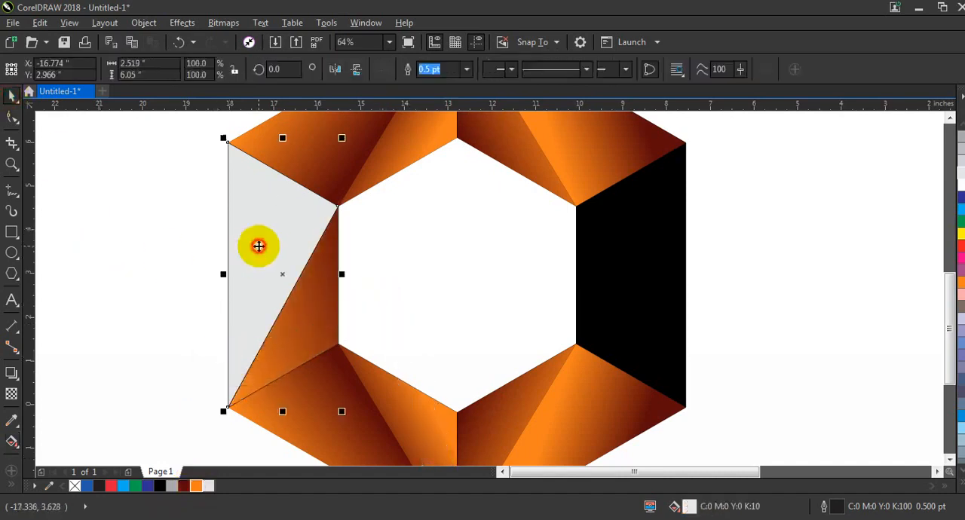
click(182, 487)
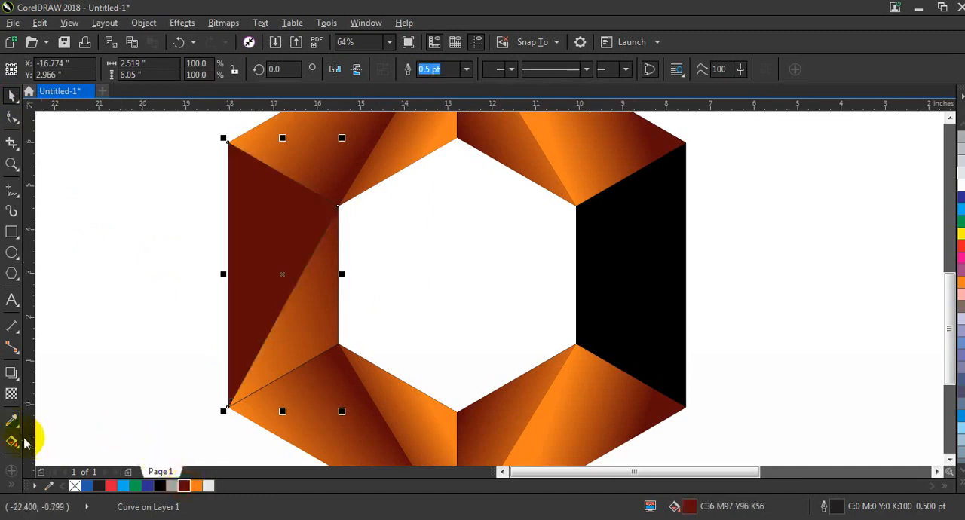
click(15, 442)
drag(299, 274, 224, 216)
drag(197, 485, 225, 216)
drag(302, 279, 316, 273)
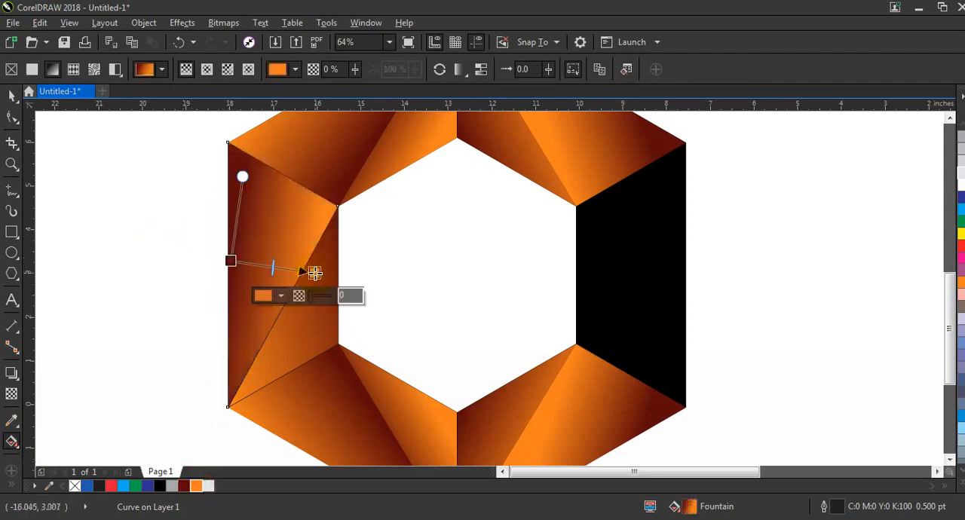
Step: Level the outer left triangle's fountain fill so it runs straight across, starting in dark red at the outer vertical edge
drag(231, 261, 217, 279)
key(ctrl+z)
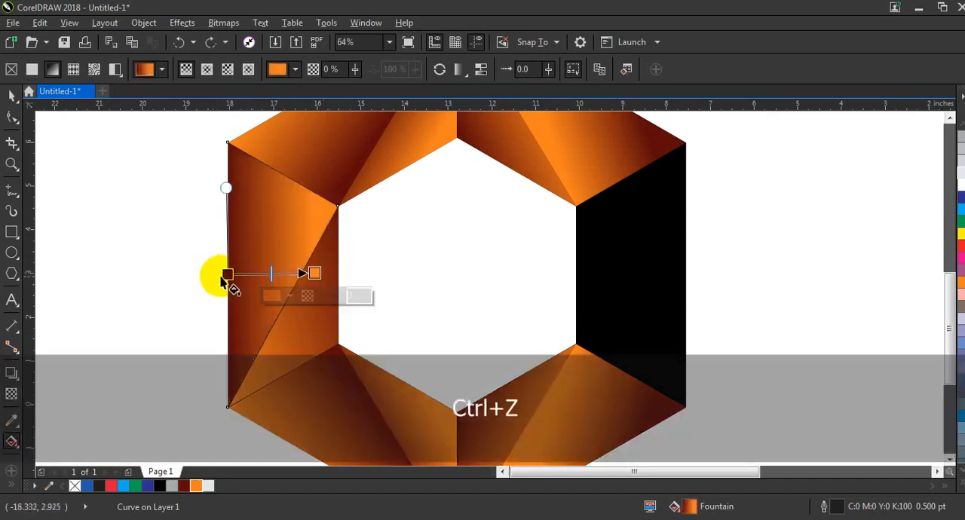
click(12, 97)
scroll(222, 301, down, 1)
key(Escape)
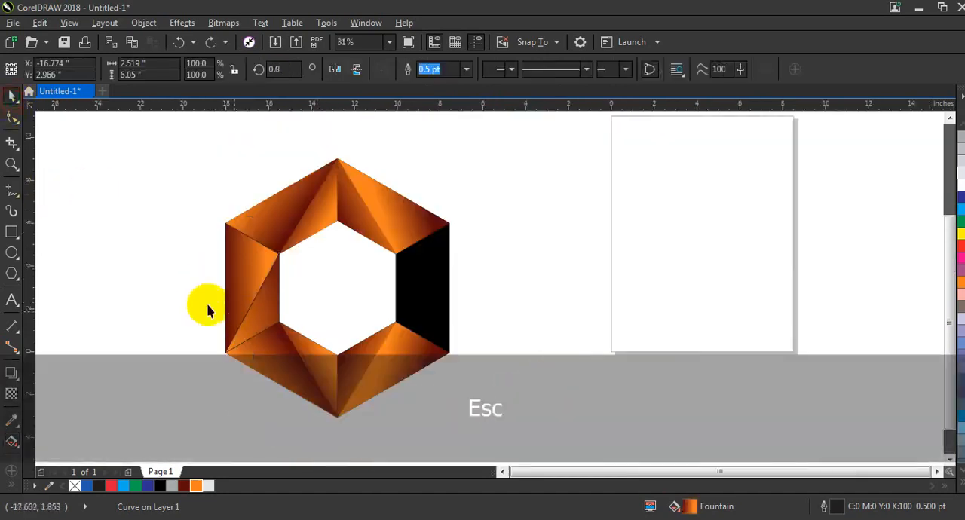
Step: Place a horizontally mirrored copy of the left side's two triangles over the black right side of the ring
drag(147, 218, 285, 359)
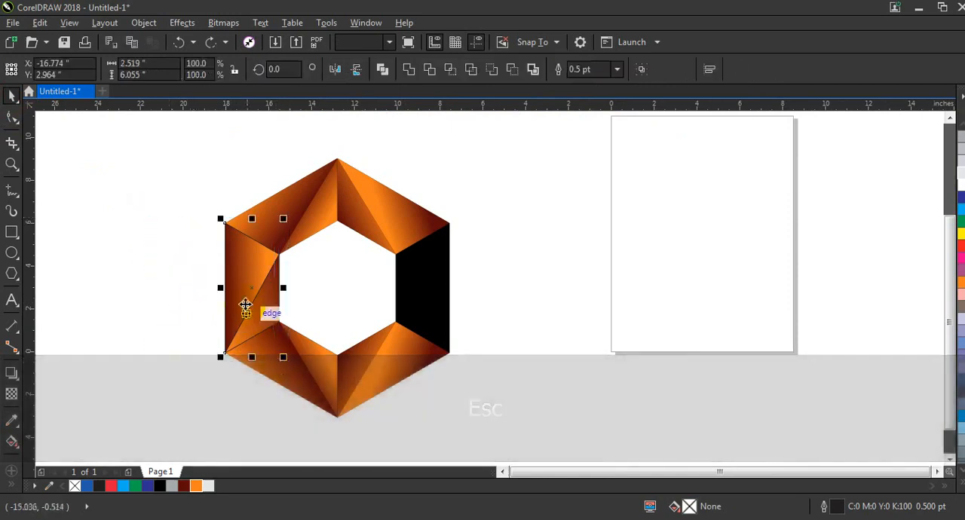
drag(225, 289, 427, 313)
key(shift+F2)
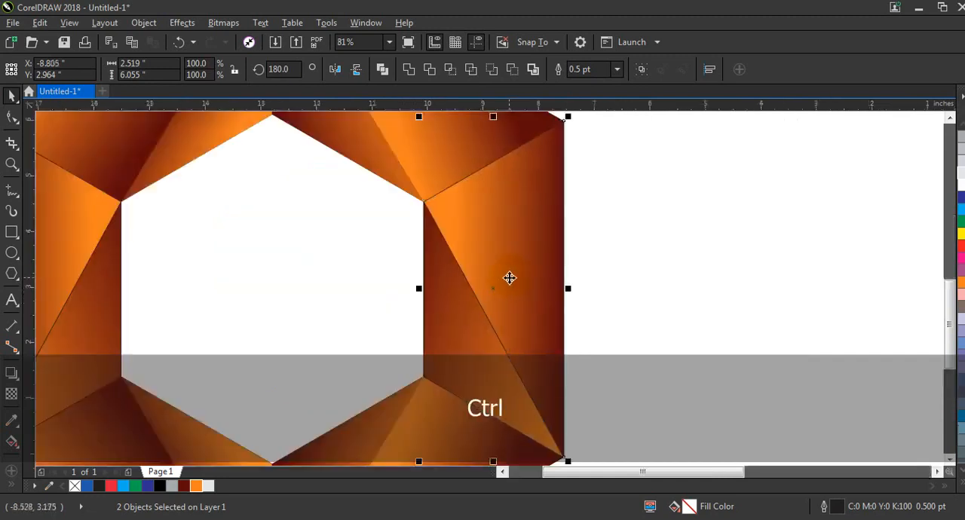
Step: Nudge the mirrored triangle pair horizontally in fine increments to align it with the ring's right side
key(ctrl+z)
key(ctrl+z)
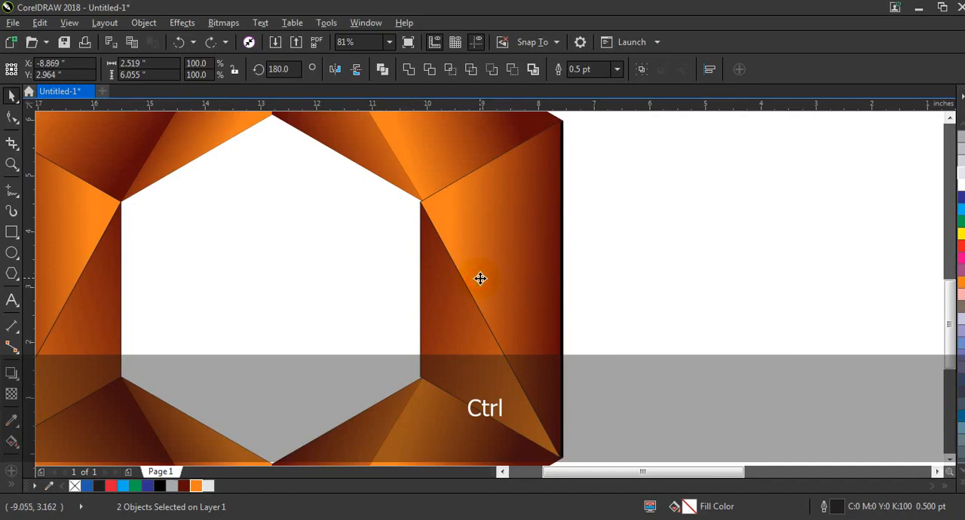
key(ctrl+z)
click(576, 273)
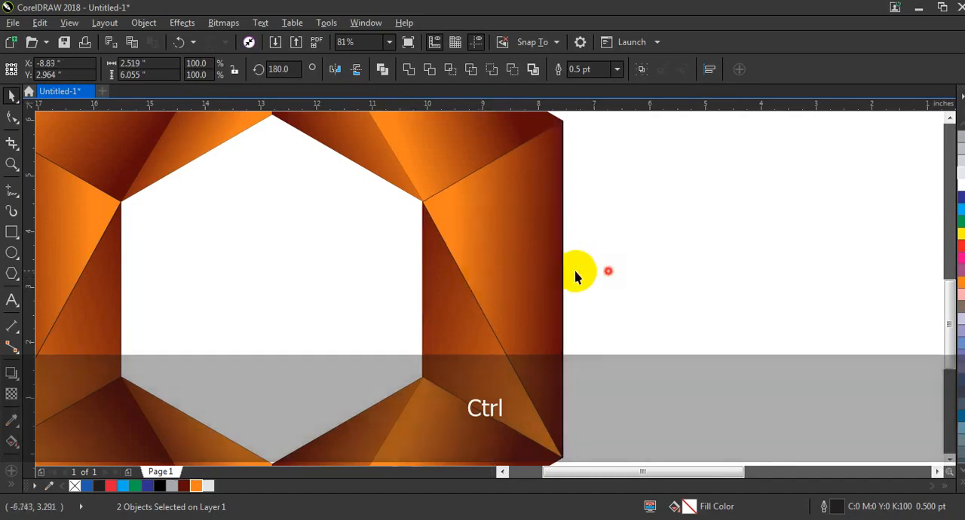
Step: Remove the outlines from all pieces of the ring and preview the logo in full screen
key(F3)
key(Escape)
drag(510, 329, 315, 166)
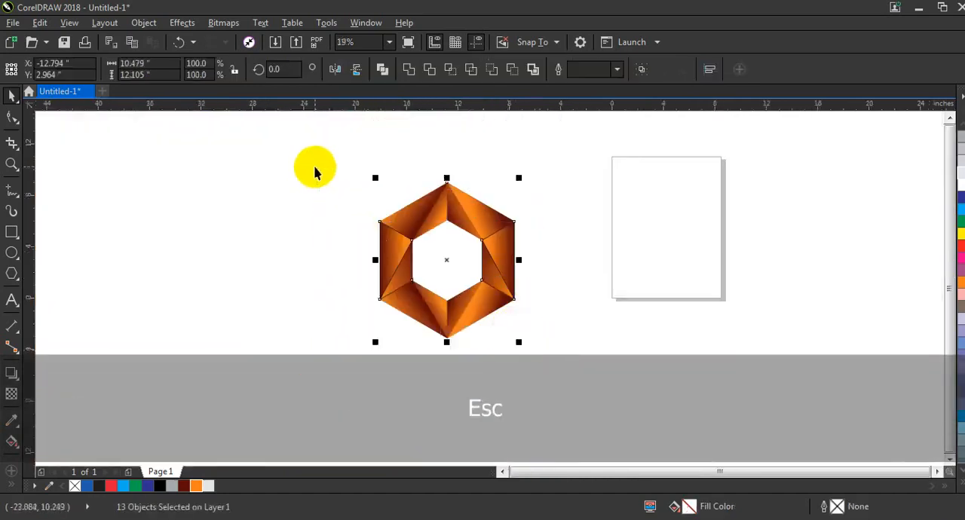
click(339, 343)
drag(276, 157, 611, 355)
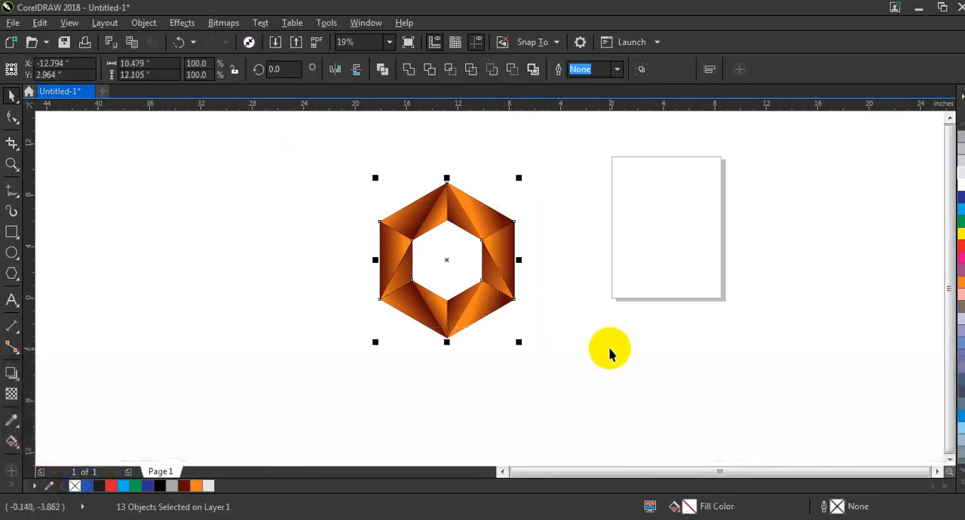
key(shift+F2)
key(F9)
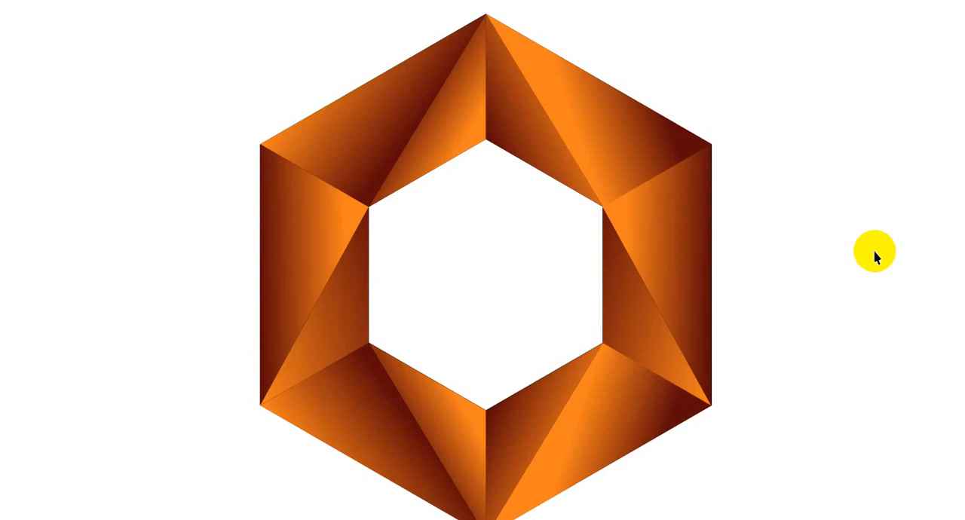
click(874, 256)
Step: Draw a rectangle about 28.2 by 12.9 inches around the ring, fill it with black (C100 M100 Y100 K100) and send it to the back
scroll(549, 254, down, 2)
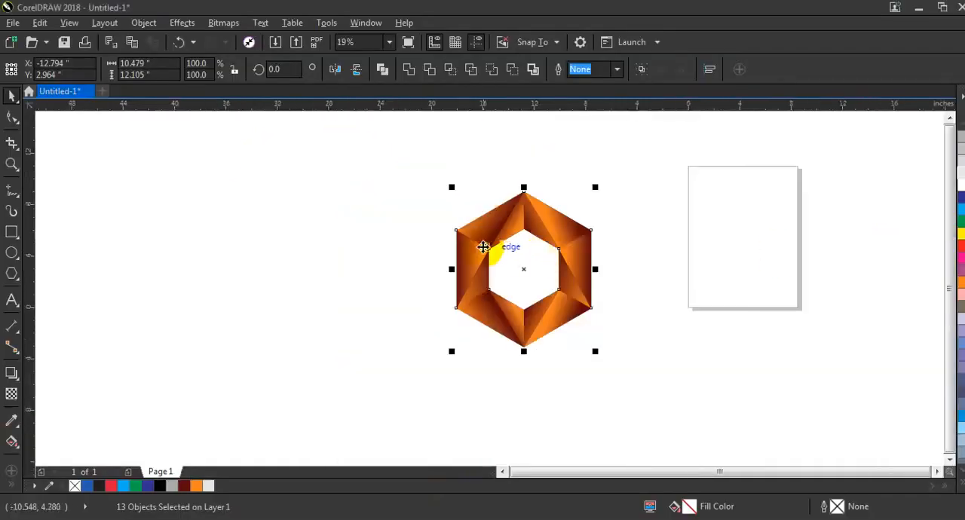
click(11, 232)
drag(372, 179, 735, 345)
key(space)
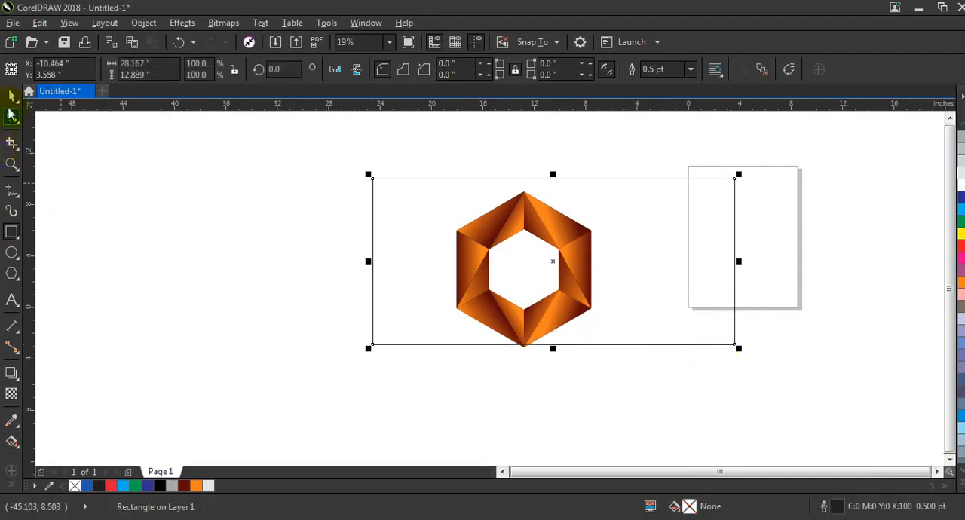
click(162, 486)
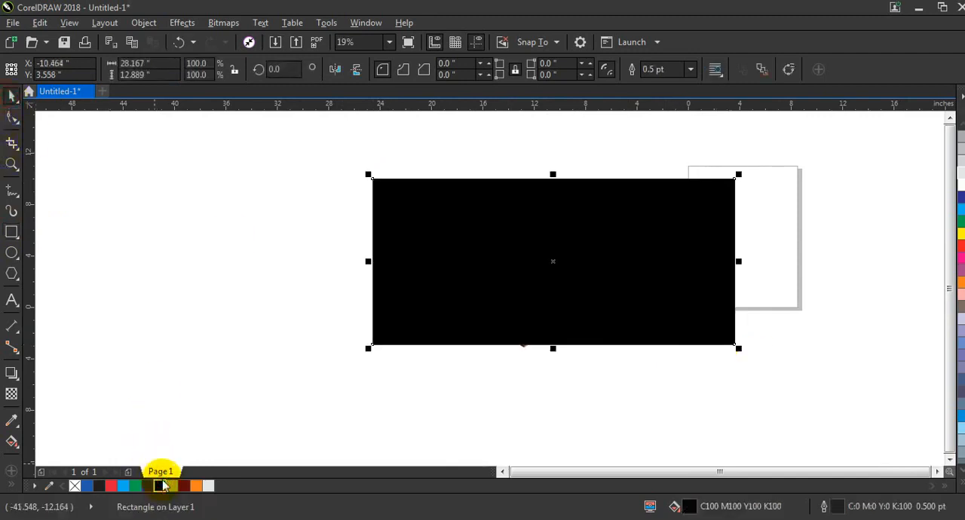
key(shift+Page_Down)
Step: Group all the ring pieces and scale the group down proportionally to 89.5%
click(409, 138)
drag(509, 275, 625, 399)
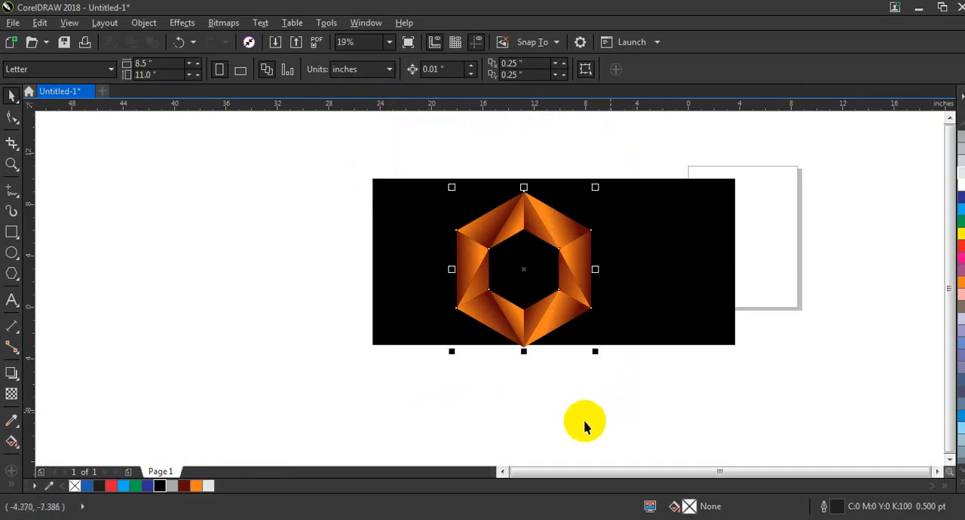
key(ctrl+g)
drag(596, 350, 588, 345)
Step: Center the ring group horizontally and vertically on the black rectangle
shift+click(646, 323)
key(e)
key(c)
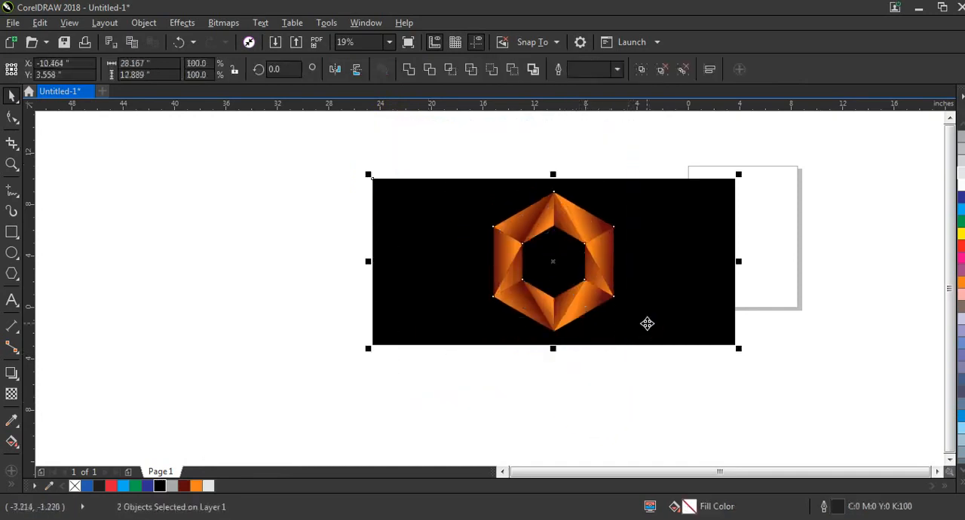
Step: Inspect the finished logo on its black background, both close up and as a whole
key(shift+F2)
key(Escape)
click(608, 306)
key(shift+F2)
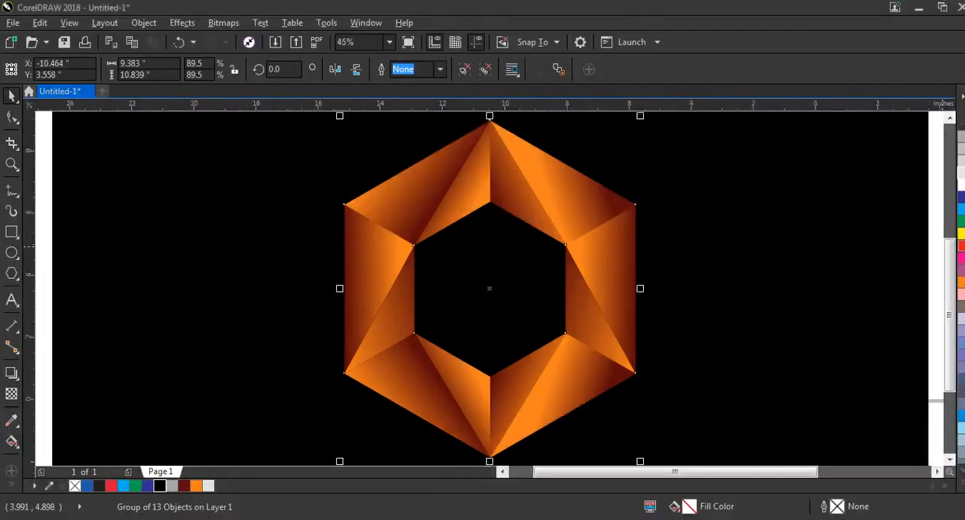
scroll(659, 329, down, 2)
click(827, 369)
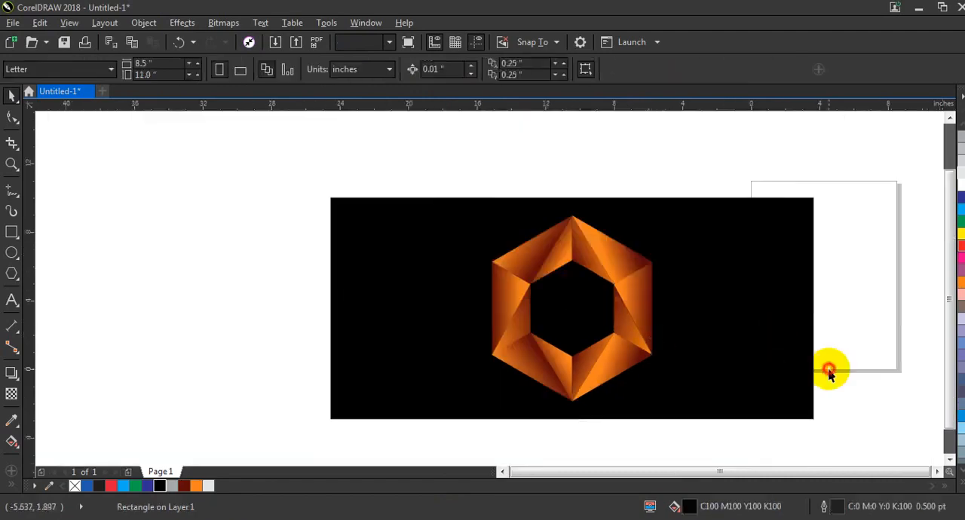